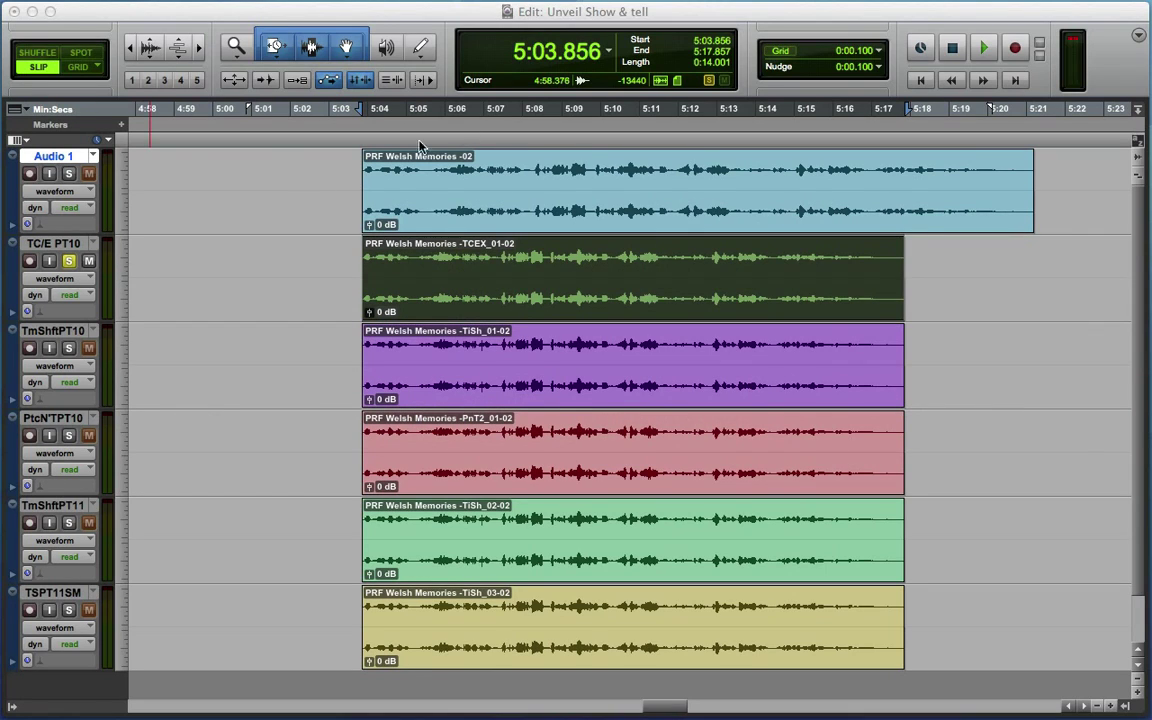
Step: Switch the Trim tool to TCE mode, test-compress the Audio 1 clip toward 5:18, then undo it
left_click(280, 150)
left_click(278, 48)
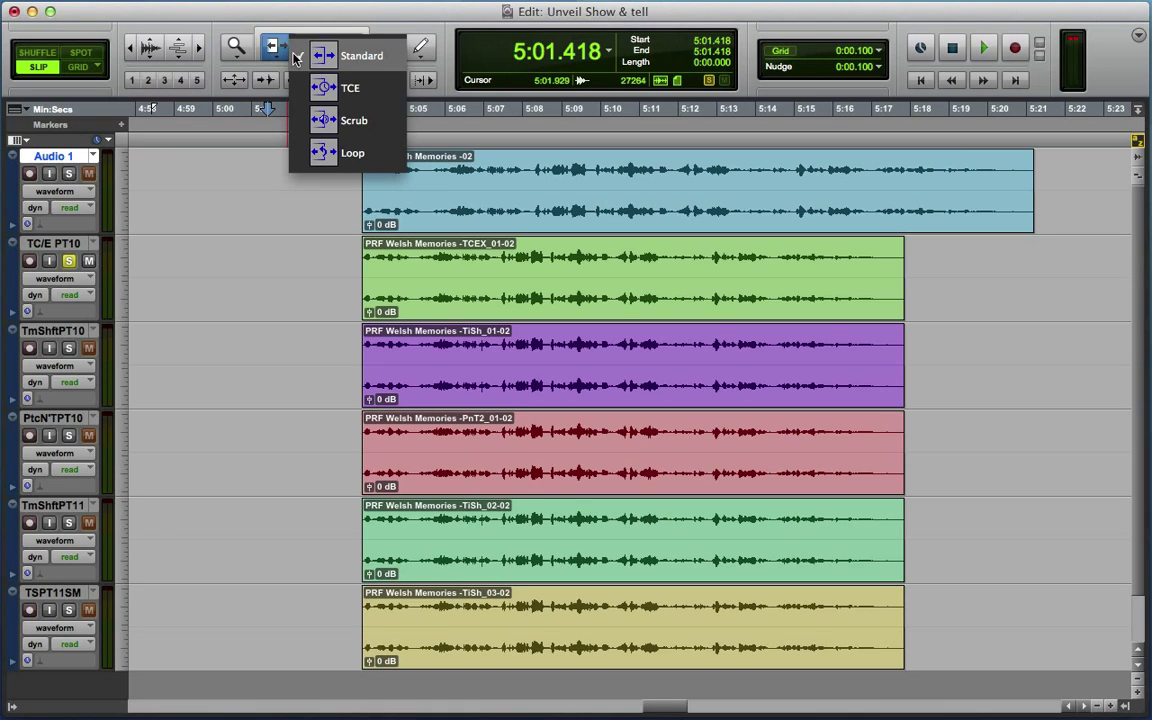
left_click(350, 92)
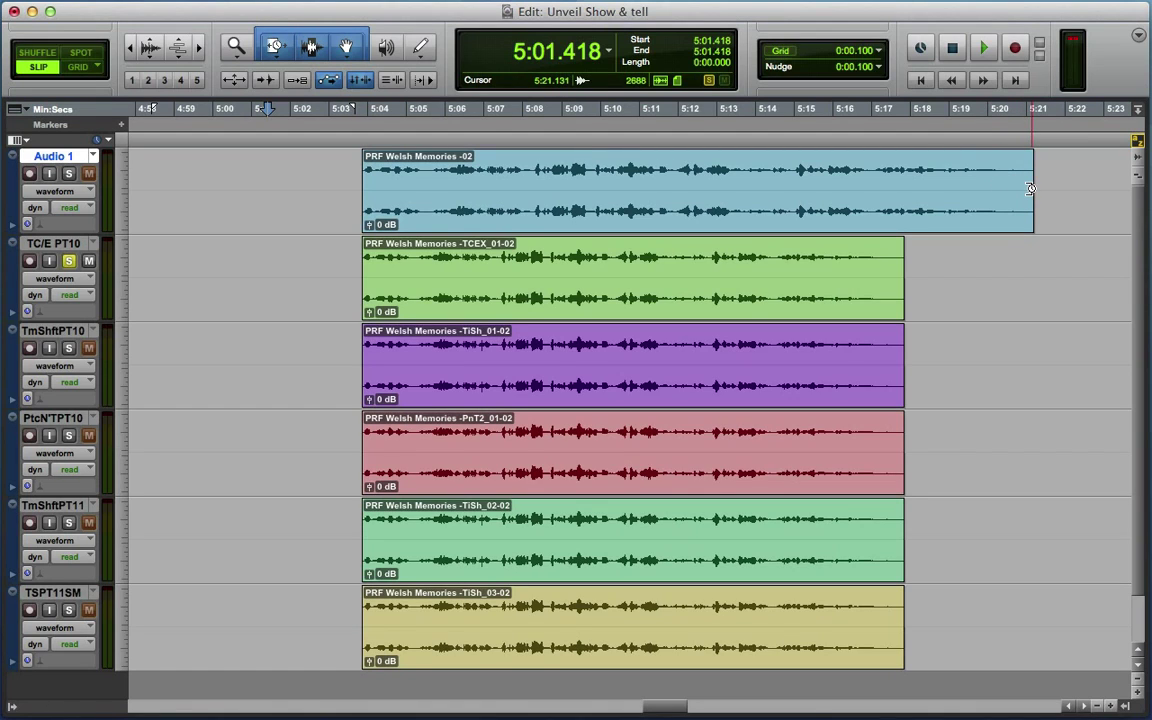
left_click_drag(1031, 188, 907, 203)
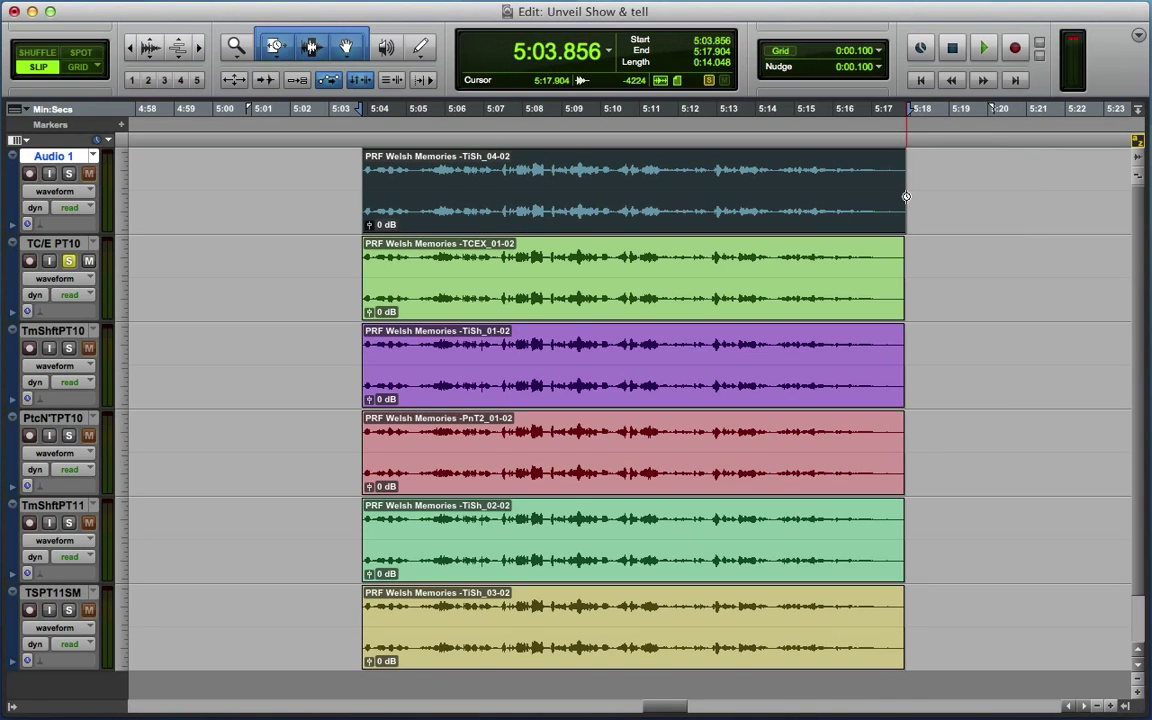
key("super+z")
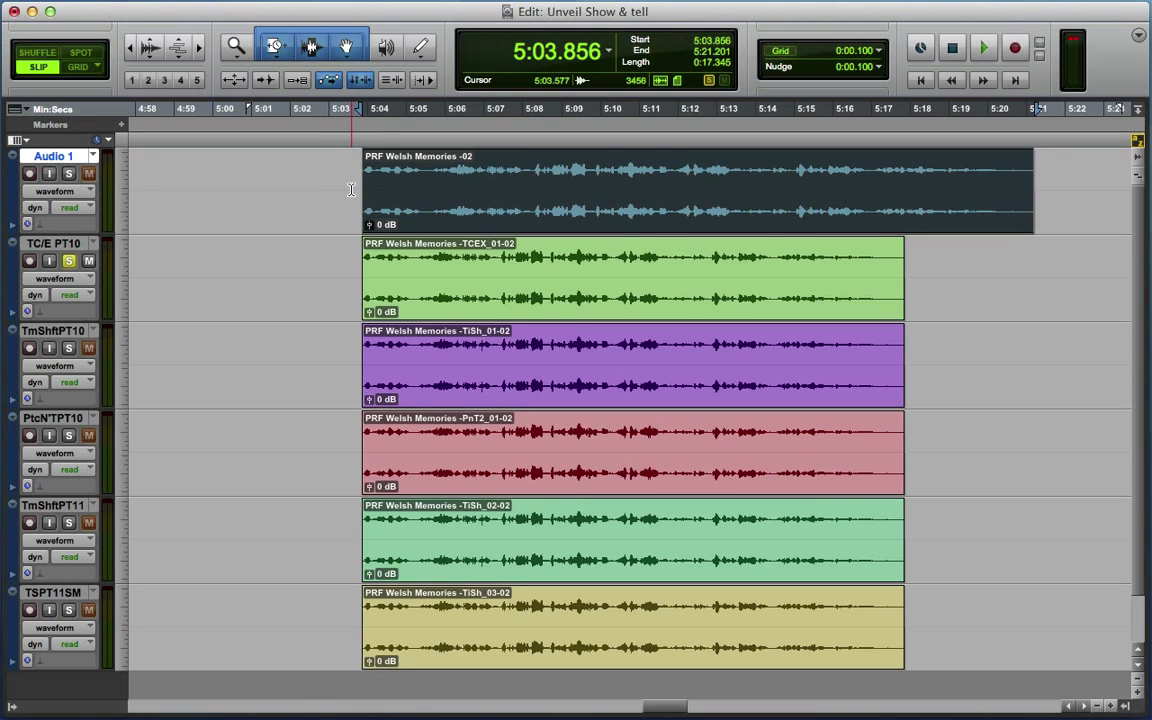
Step: Solo the original Audio 1 track and play it back briefly
left_click(68, 173)
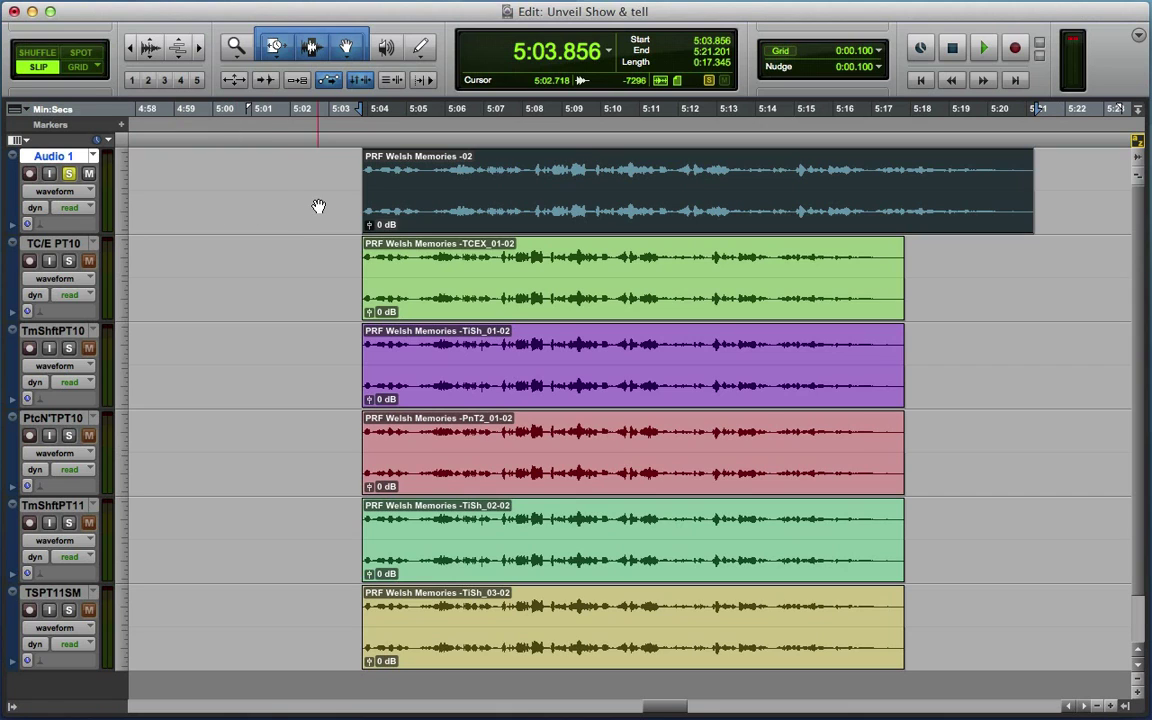
key("space")
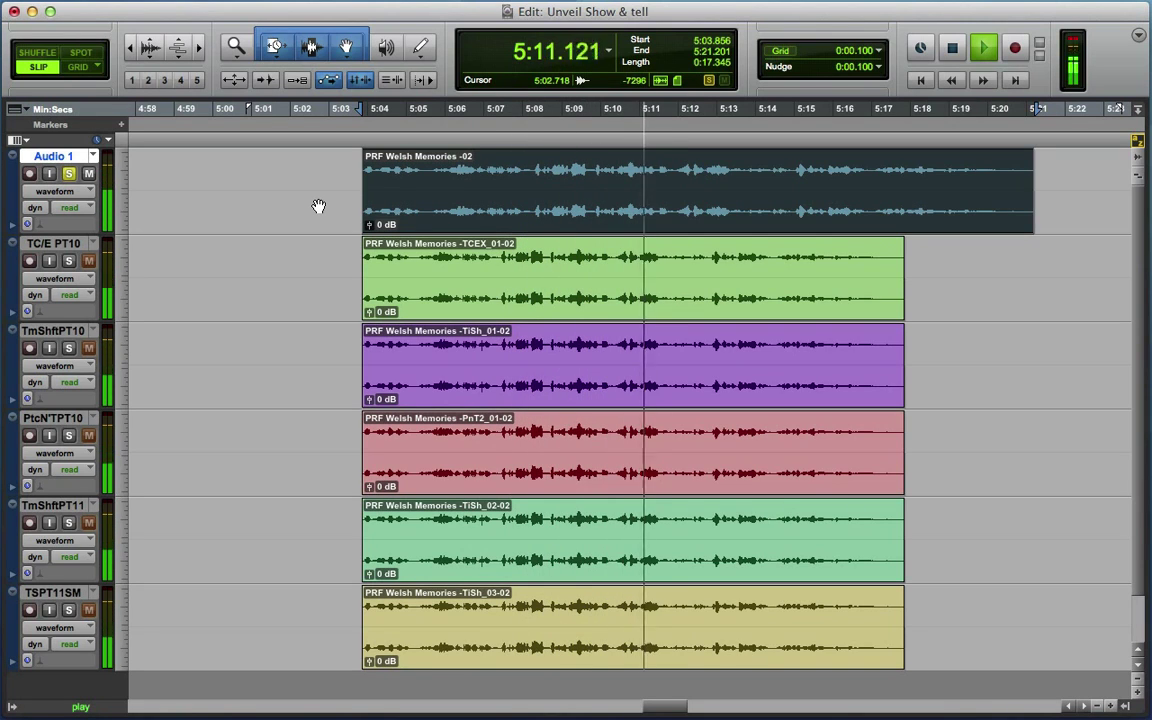
key("space")
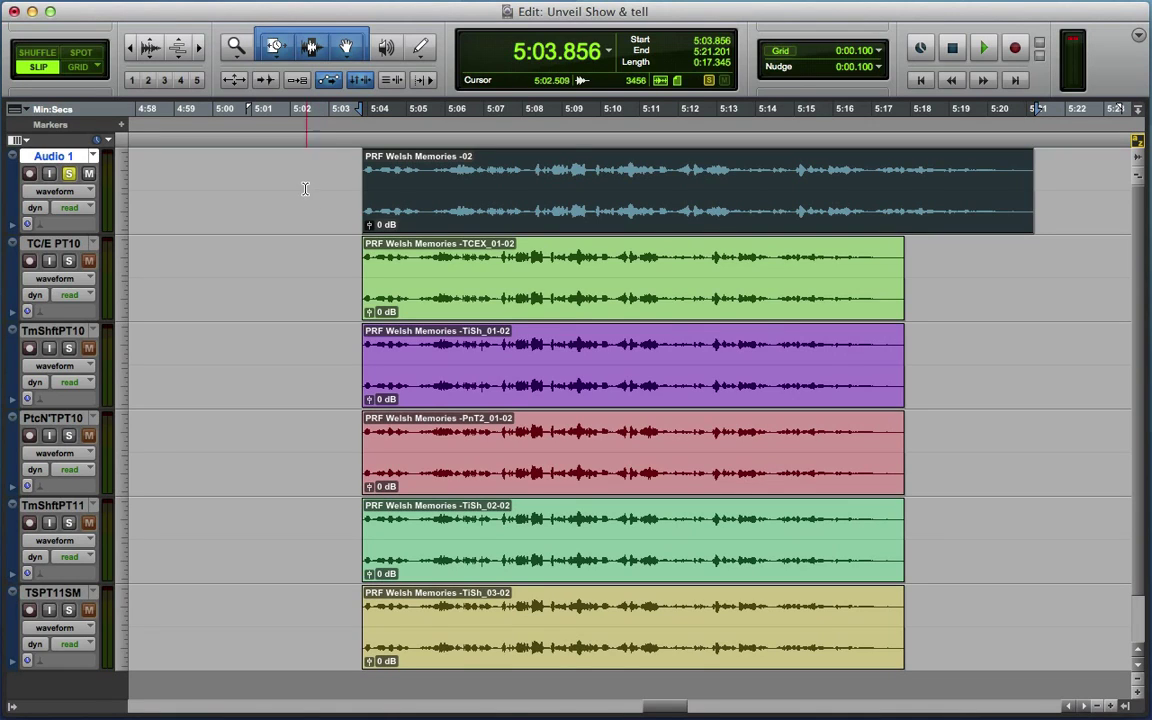
Step: Solo TmShftPT10 and compare its clip length with the Audio 1 clip
left_click(68, 348)
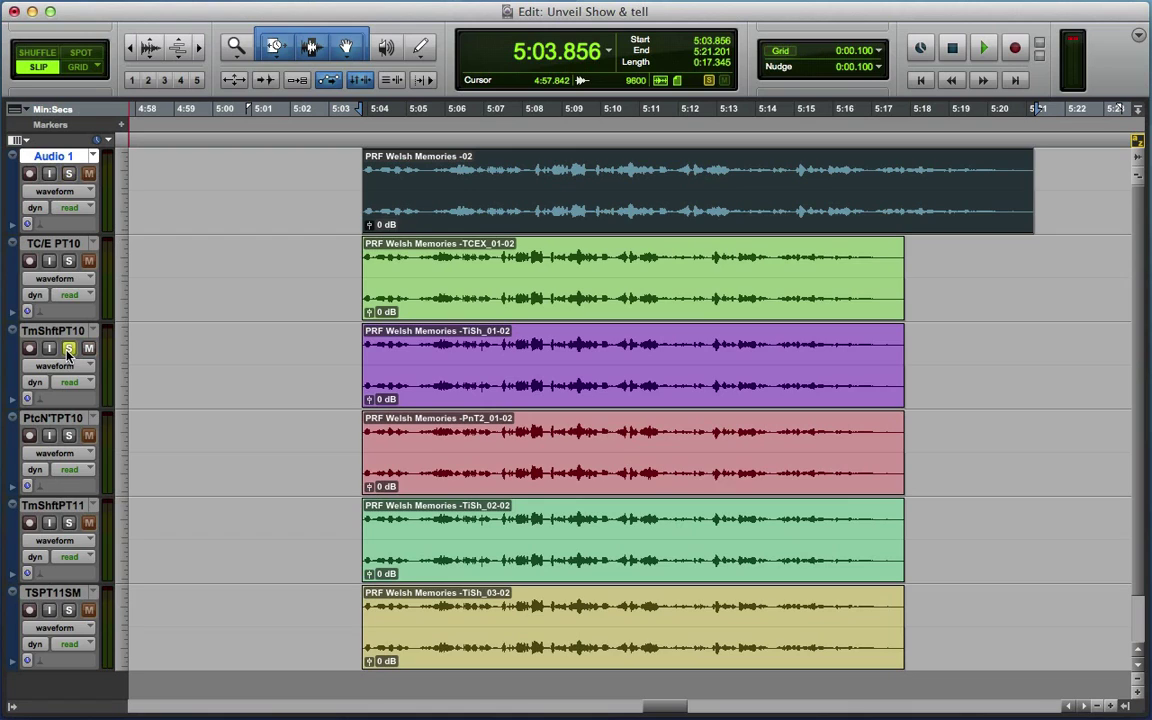
left_click(476, 372)
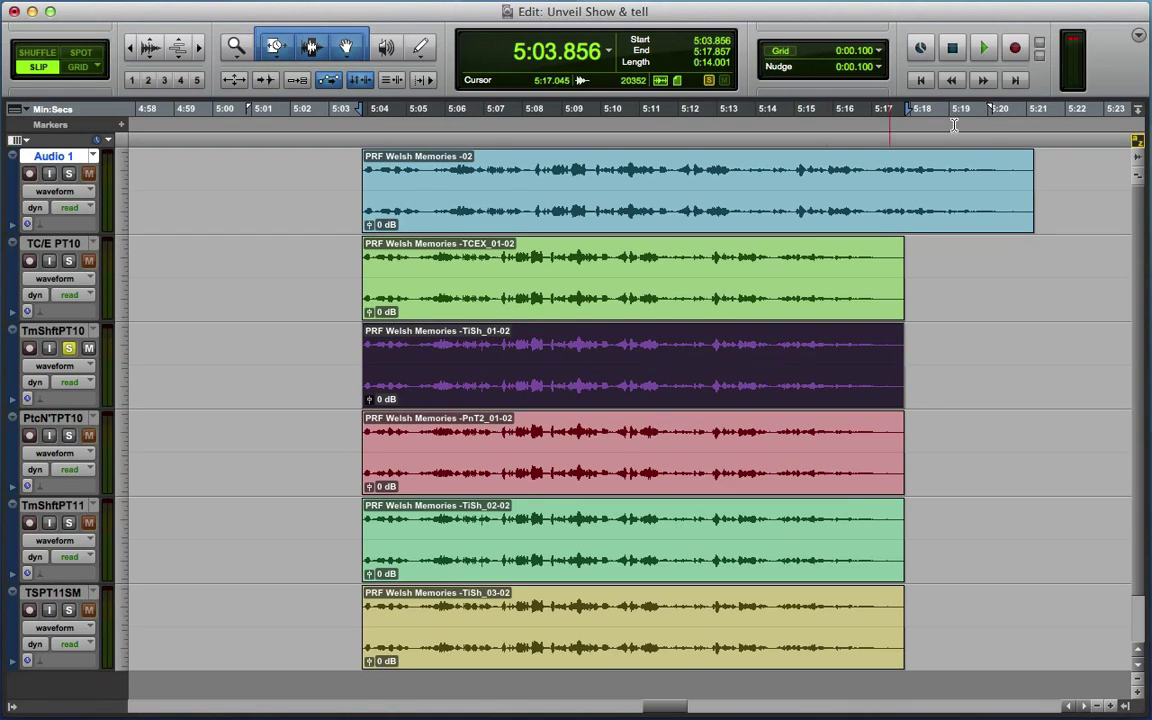
left_click(933, 208)
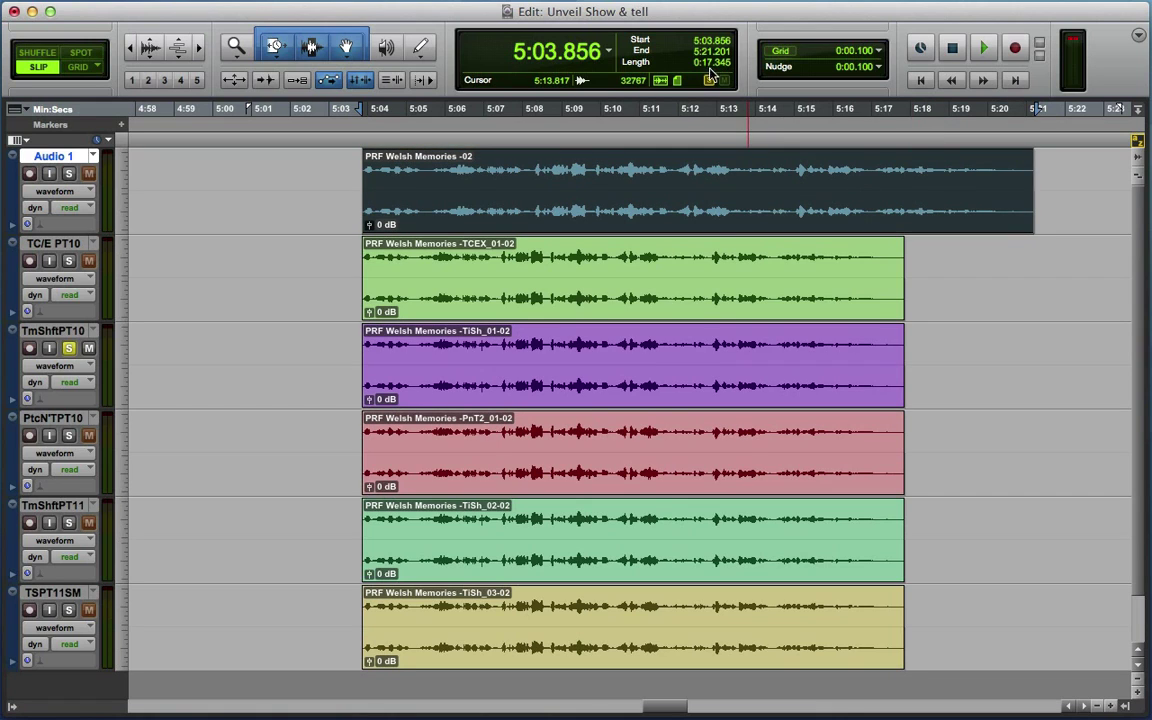
left_click(695, 388)
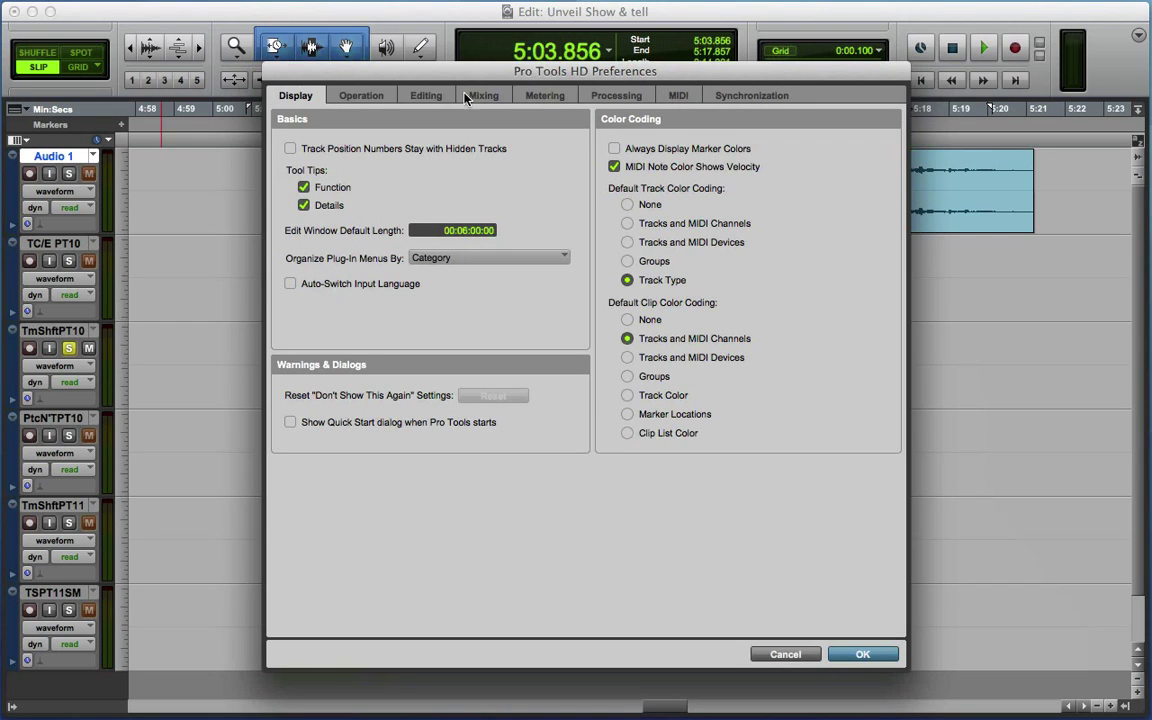
Step: In Processing preferences, keep Time Shift as TC/E plug-in, choose Female Vocal default, then close
left_click(610, 95)
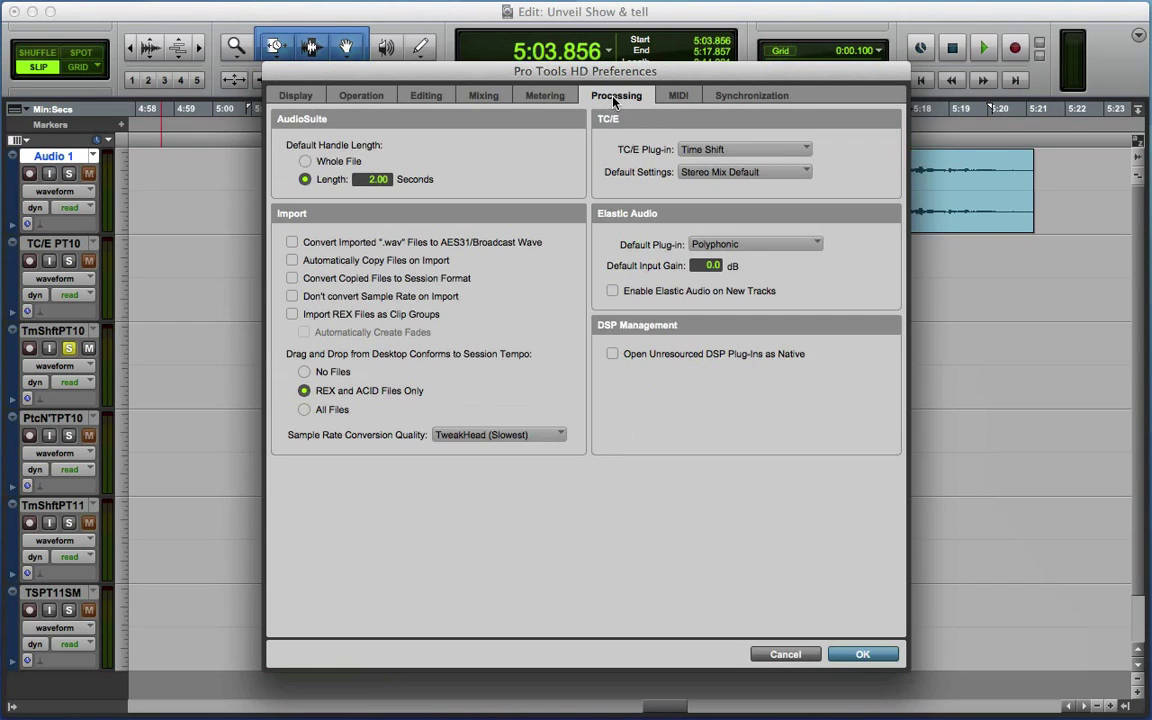
left_click(717, 174)
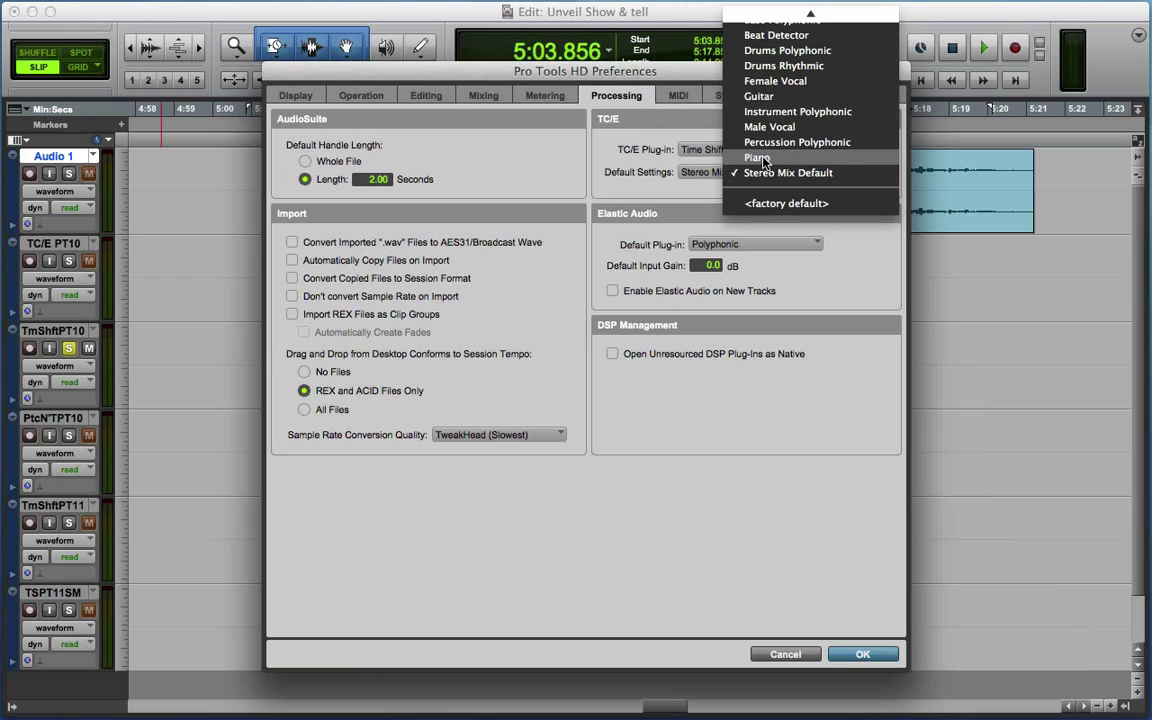
key("Escape")
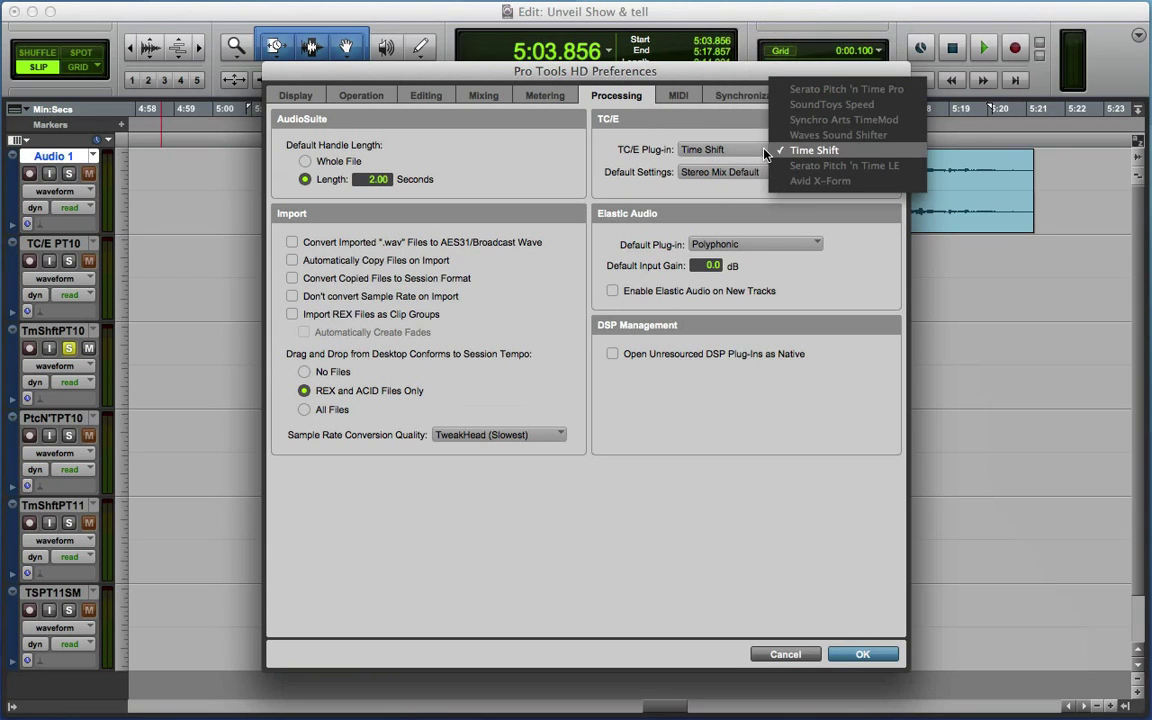
left_click(779, 150)
left_click(738, 172)
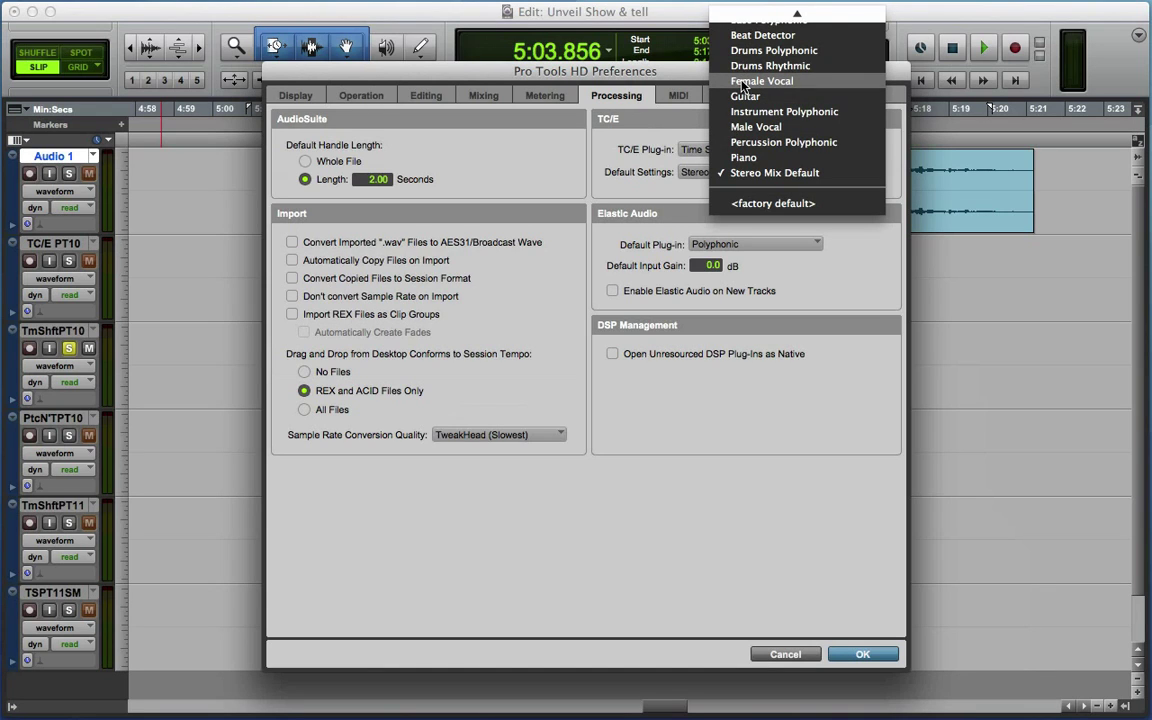
left_click(742, 82)
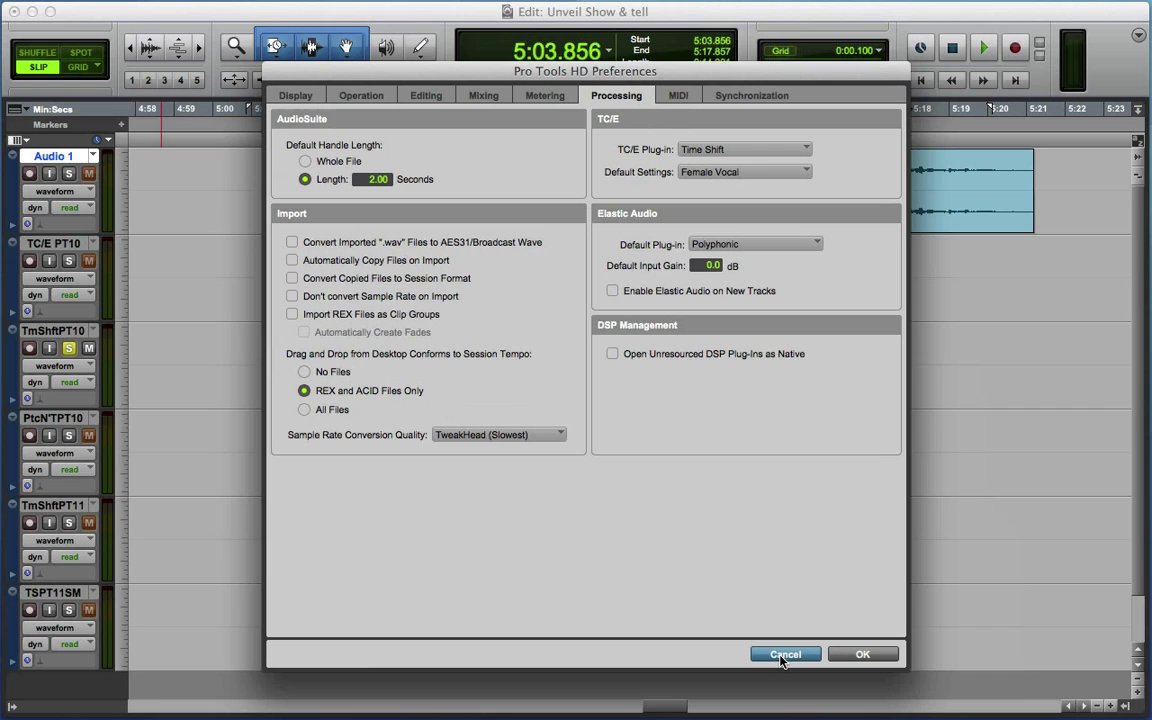
left_click(866, 655)
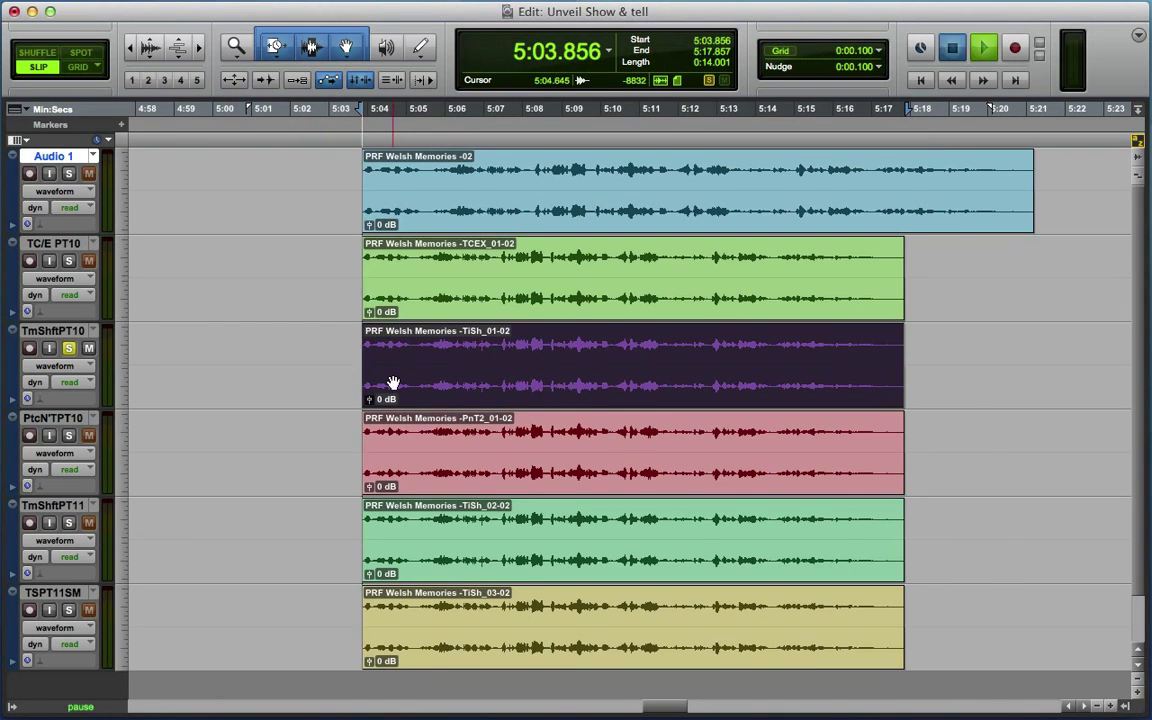
Step: Play the soloed TmShftPT10 version twice
key("space")
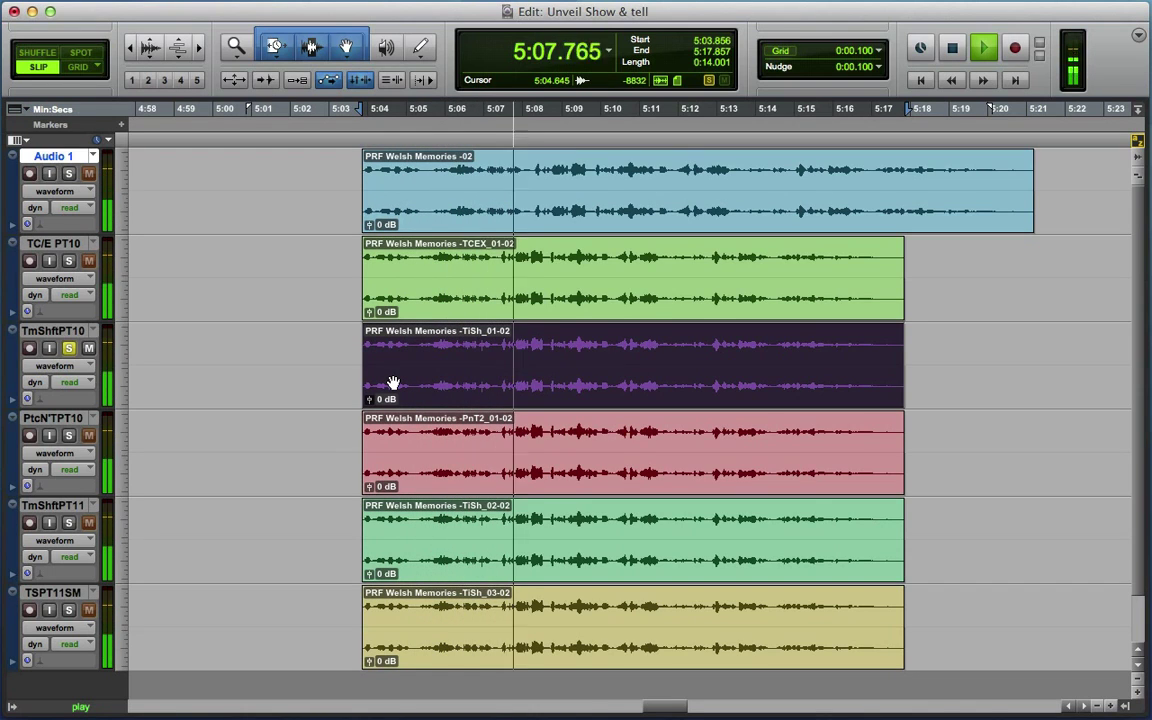
key("space")
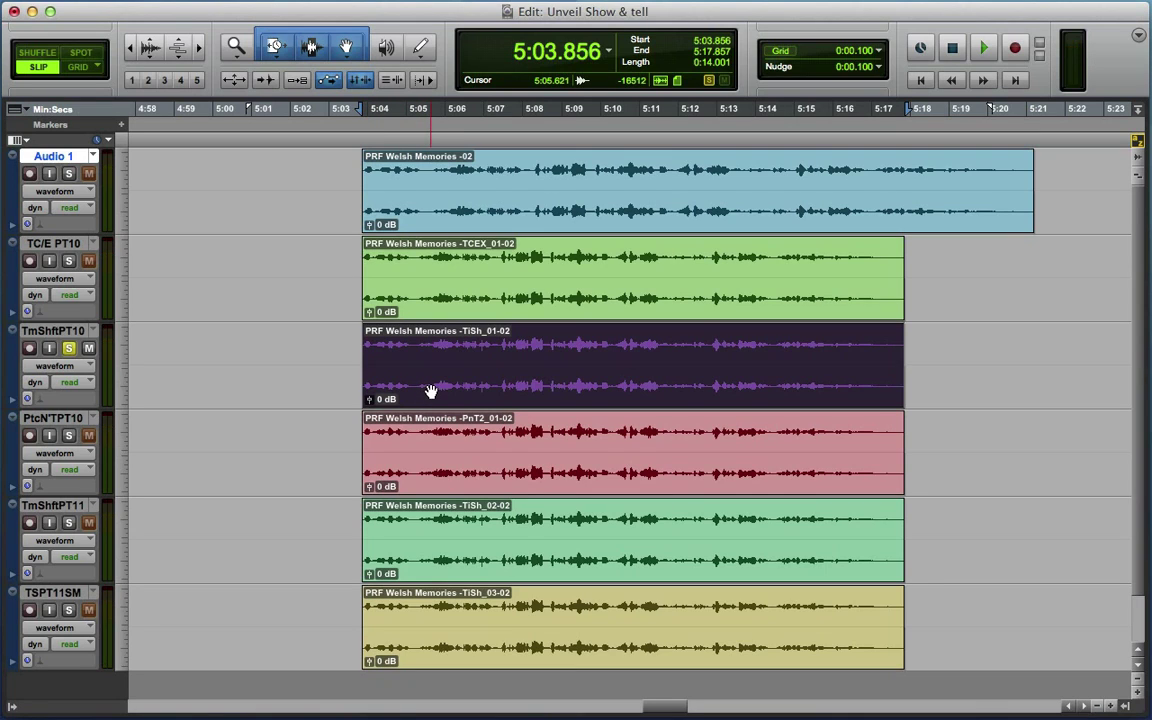
key("space")
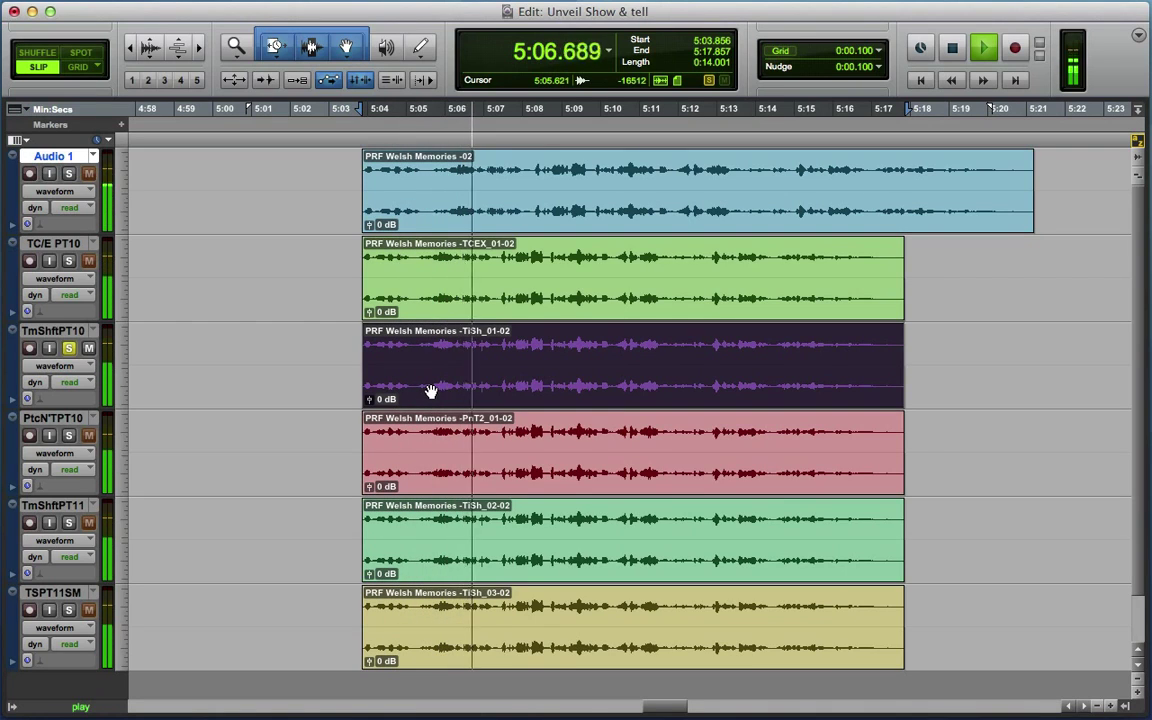
key("space")
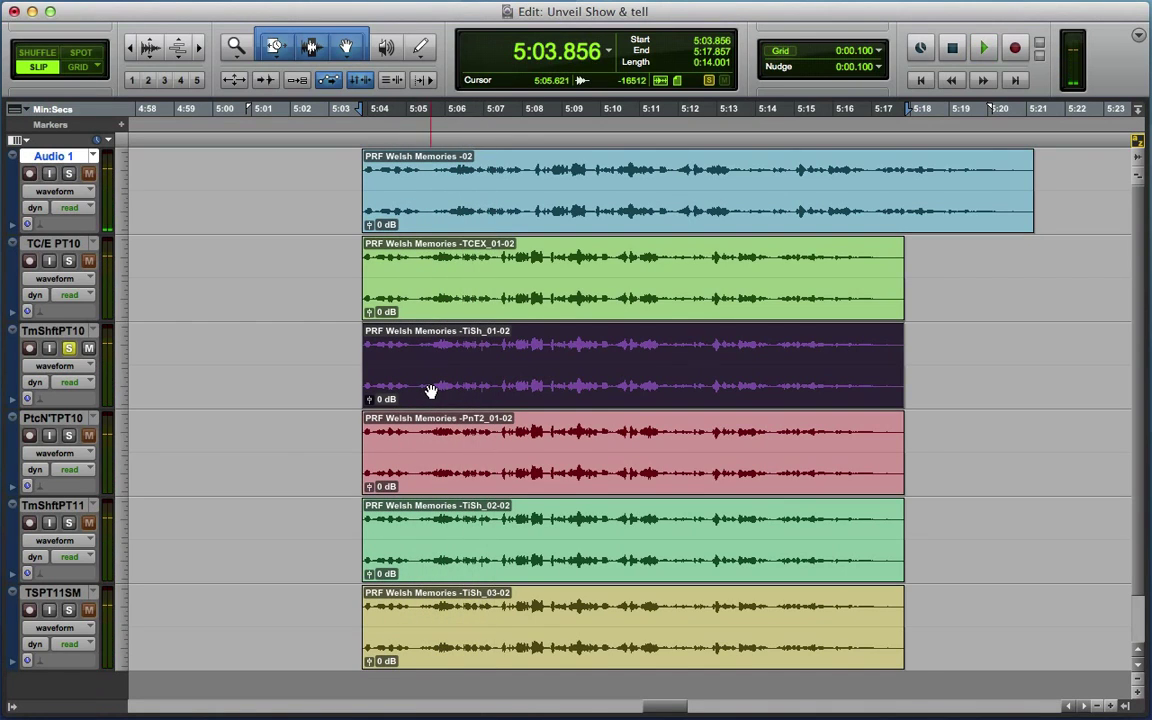
Step: Swap the solo to TC/E PT10 and play its TCEX_01-02 clip
left_click(69, 349)
left_click(69, 262)
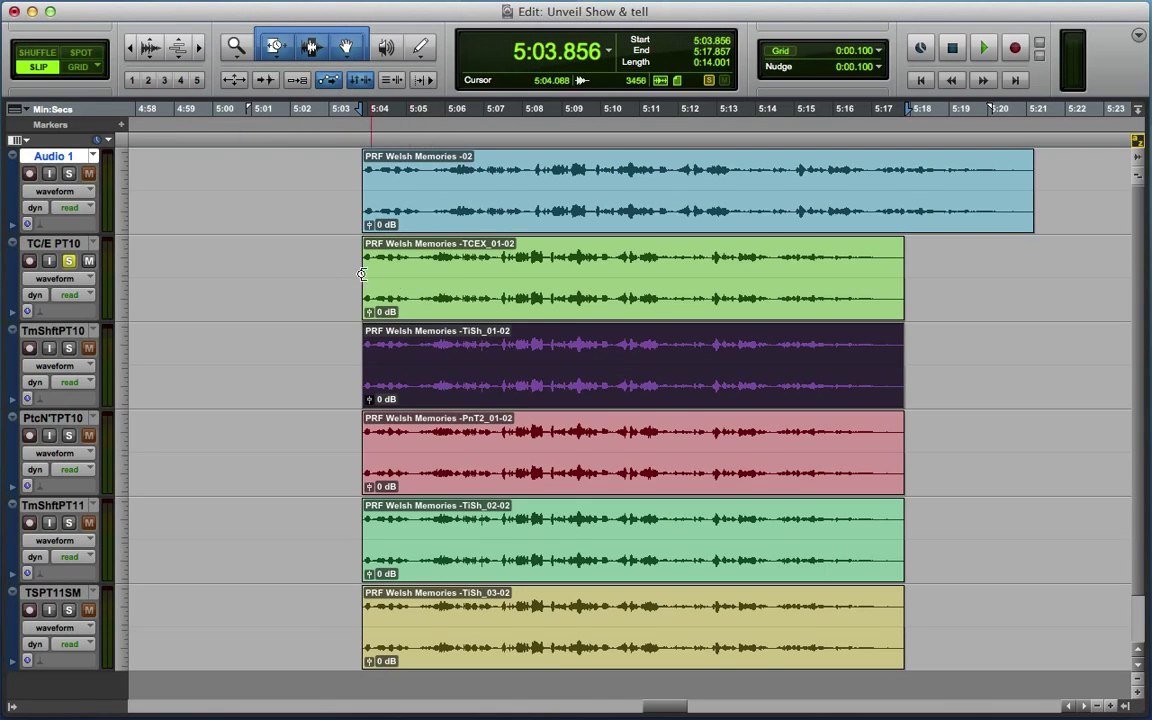
left_click(435, 290)
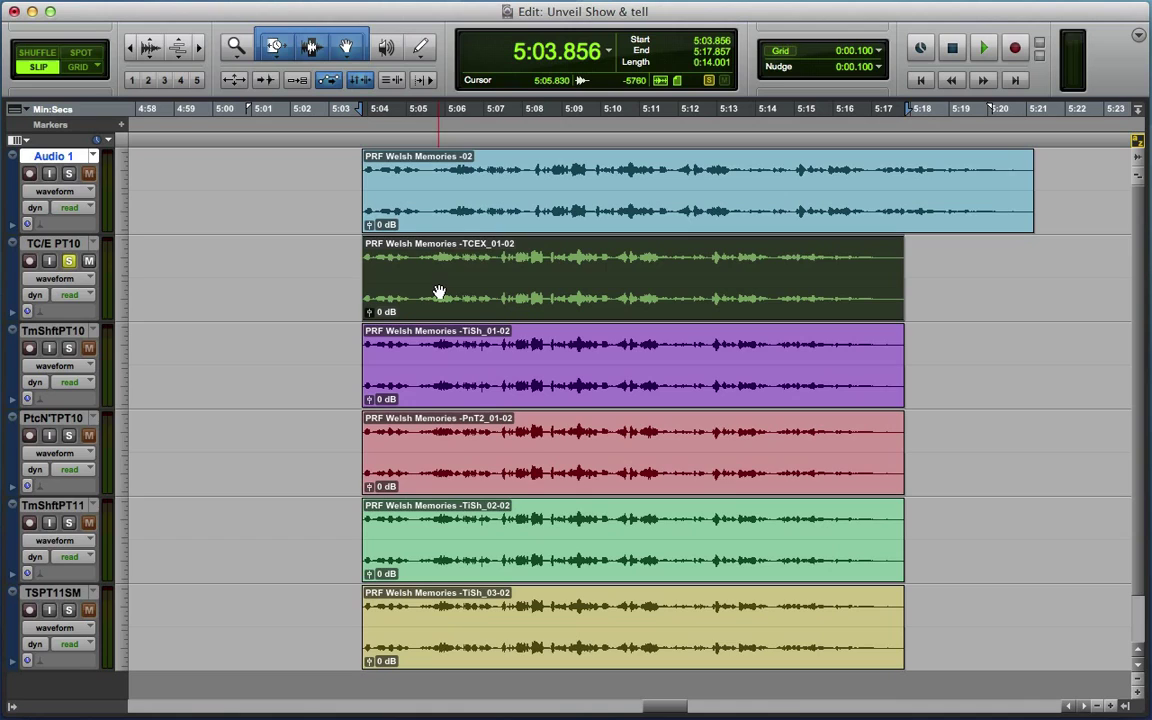
key("space")
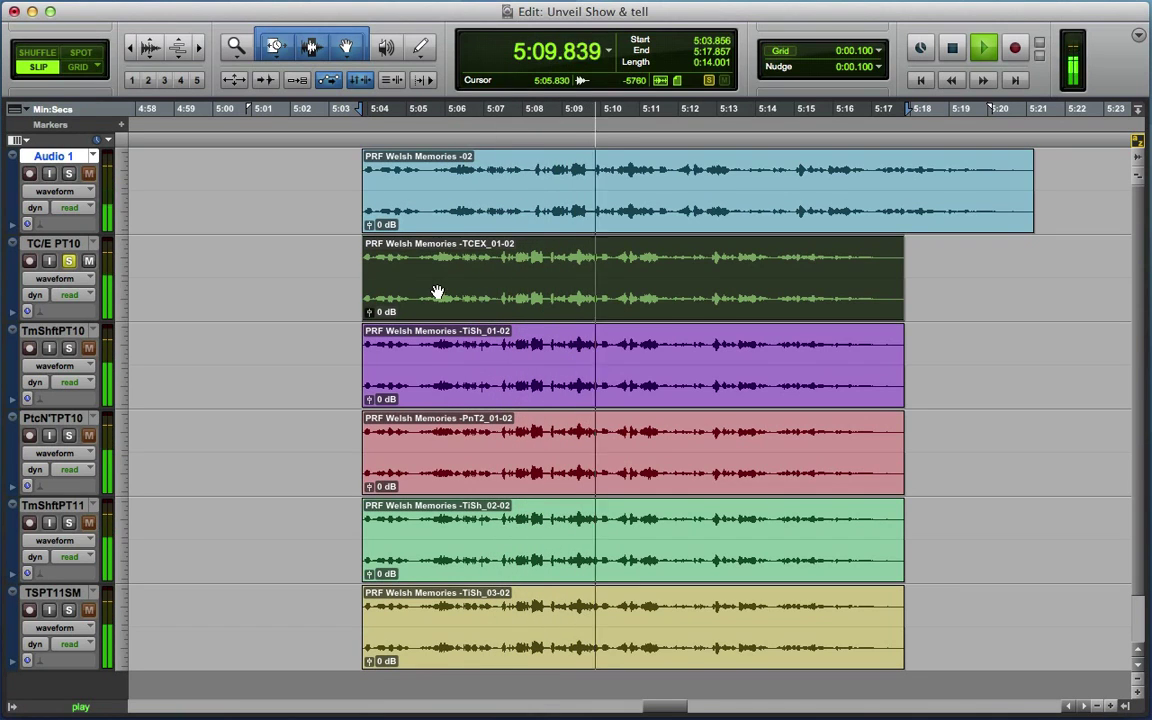
key("space")
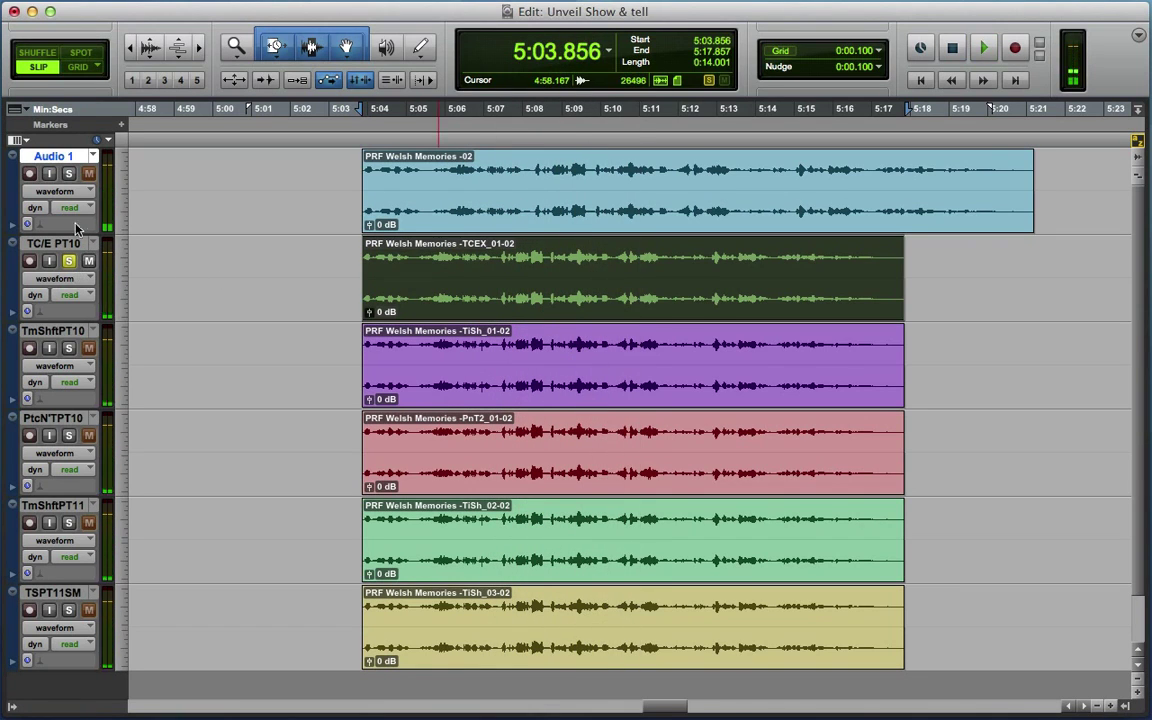
Step: Play the original Audio 1 clip solo, then re-solo TC/E PT10
left_click(69, 174)
key("space")
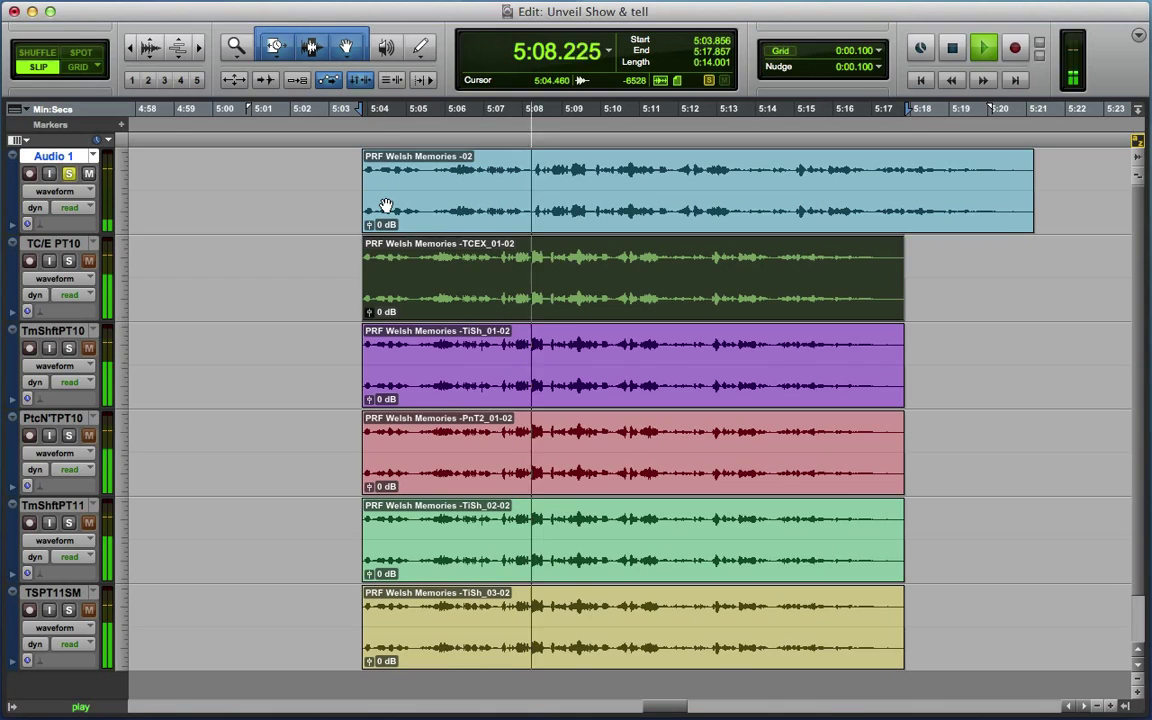
key("space")
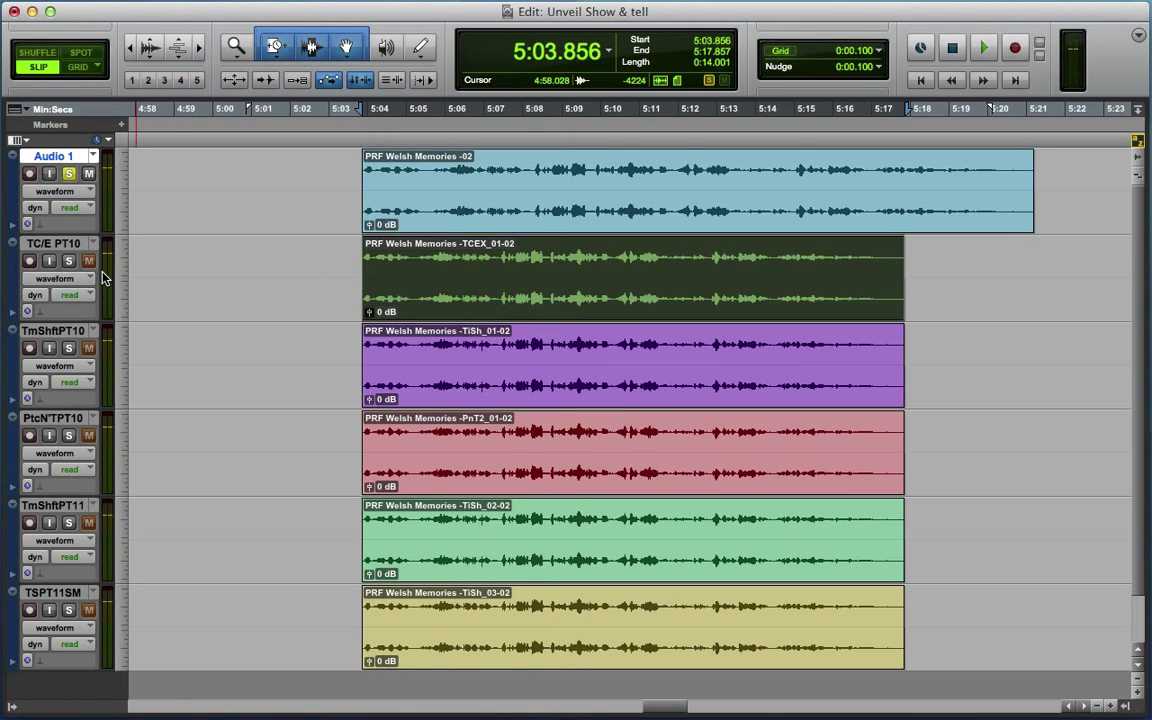
left_click(69, 261)
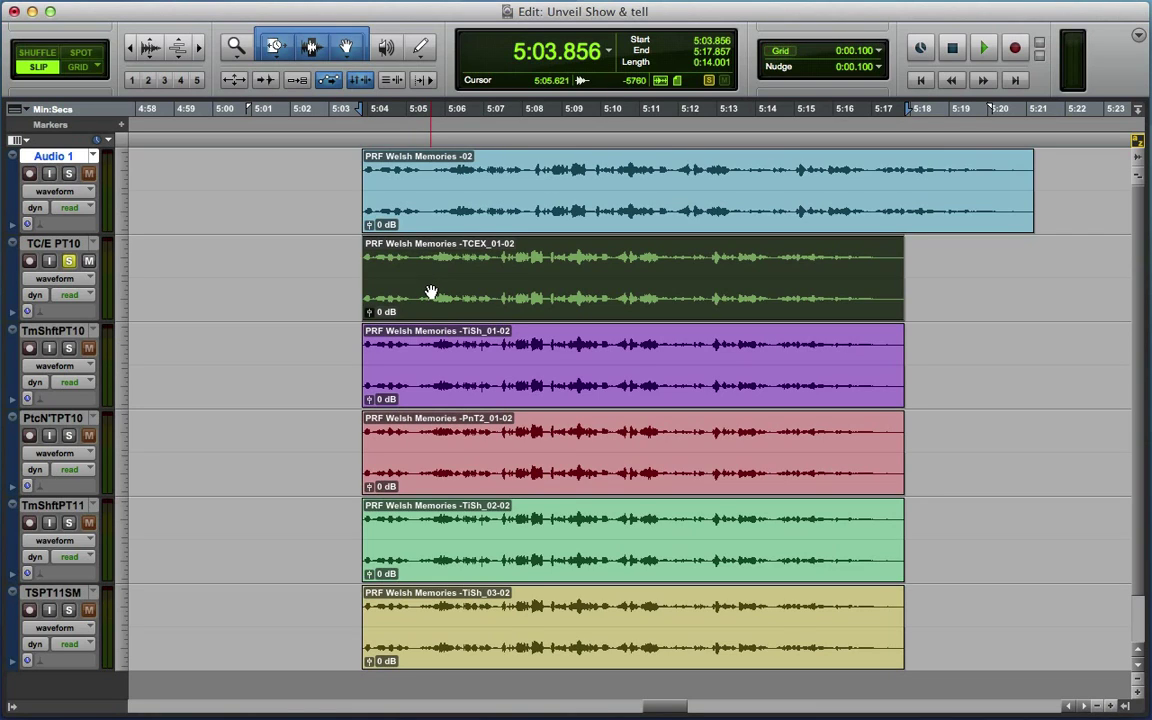
Step: Solo PtcN'TPT10 and play its red PnT2_01-02 clip
left_click(69, 436)
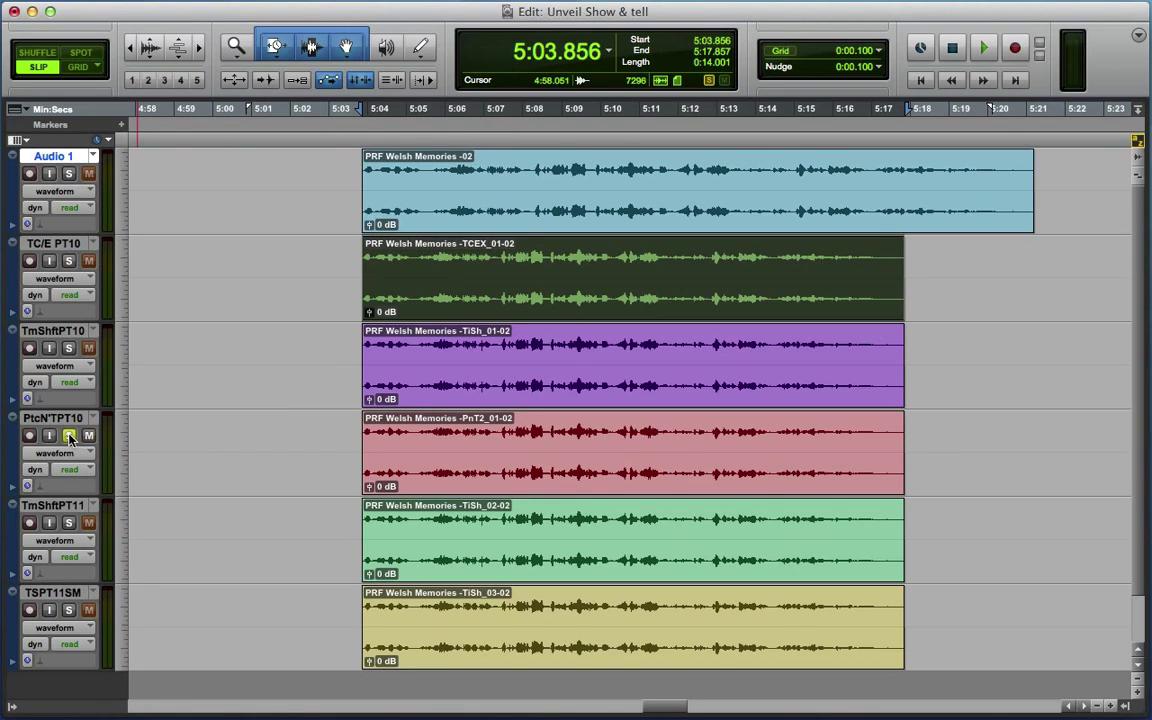
left_click(467, 474)
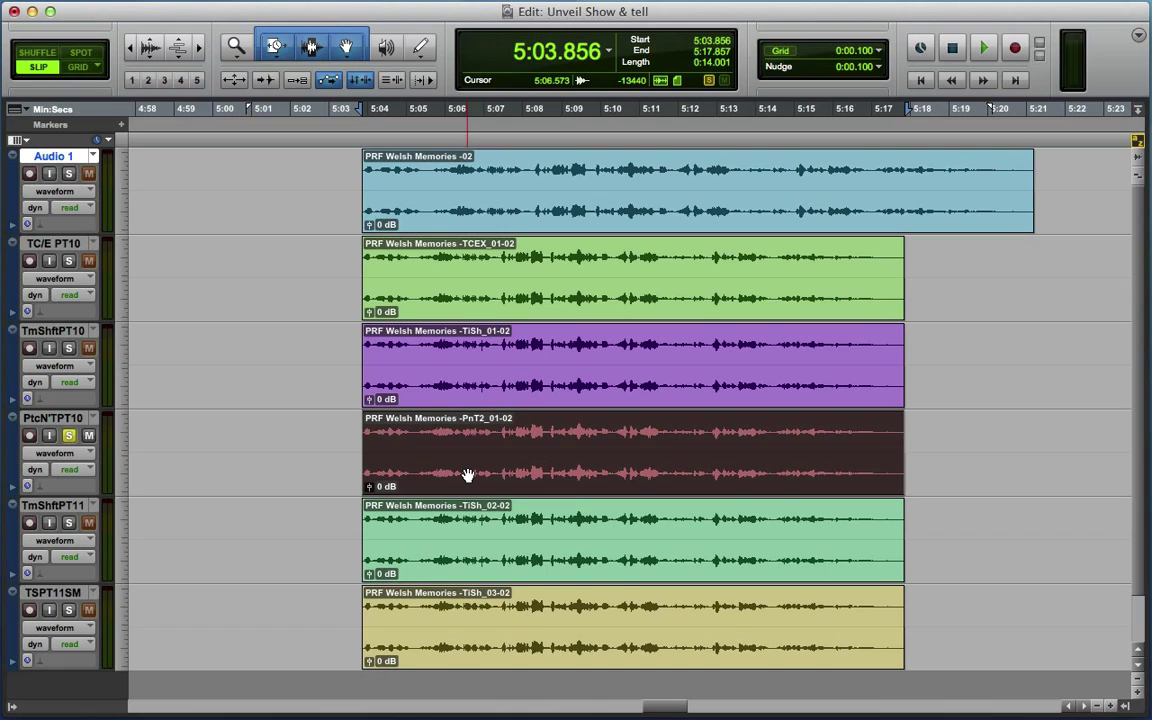
key("space")
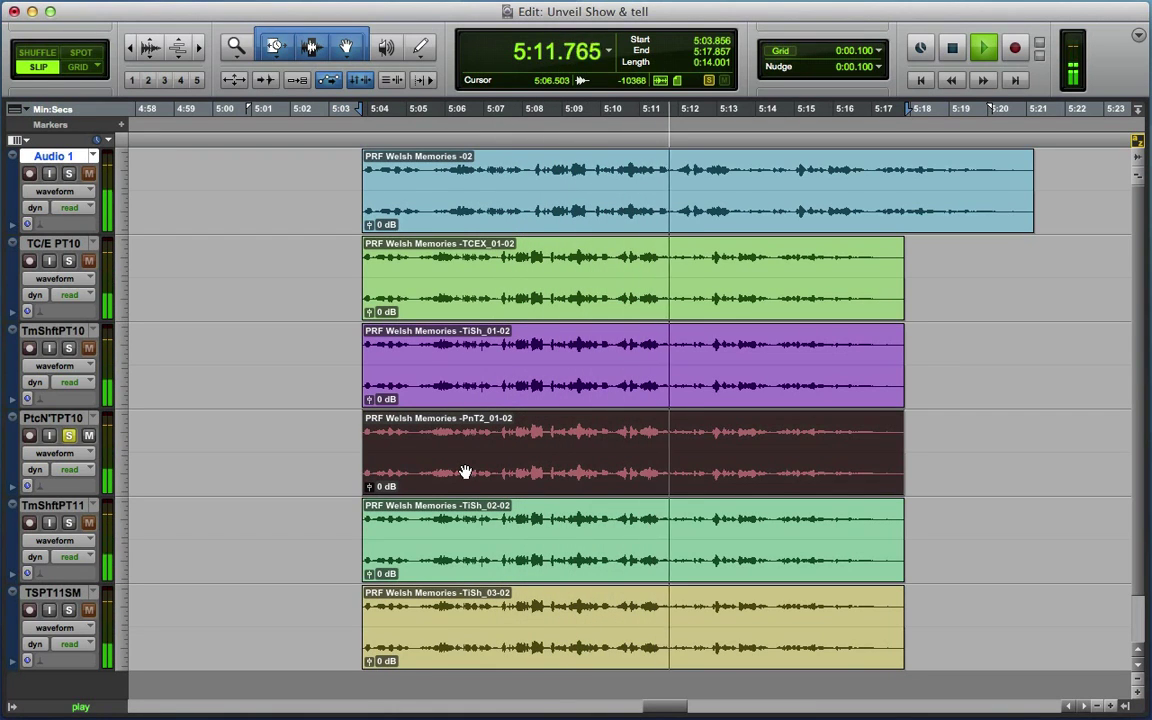
key("space")
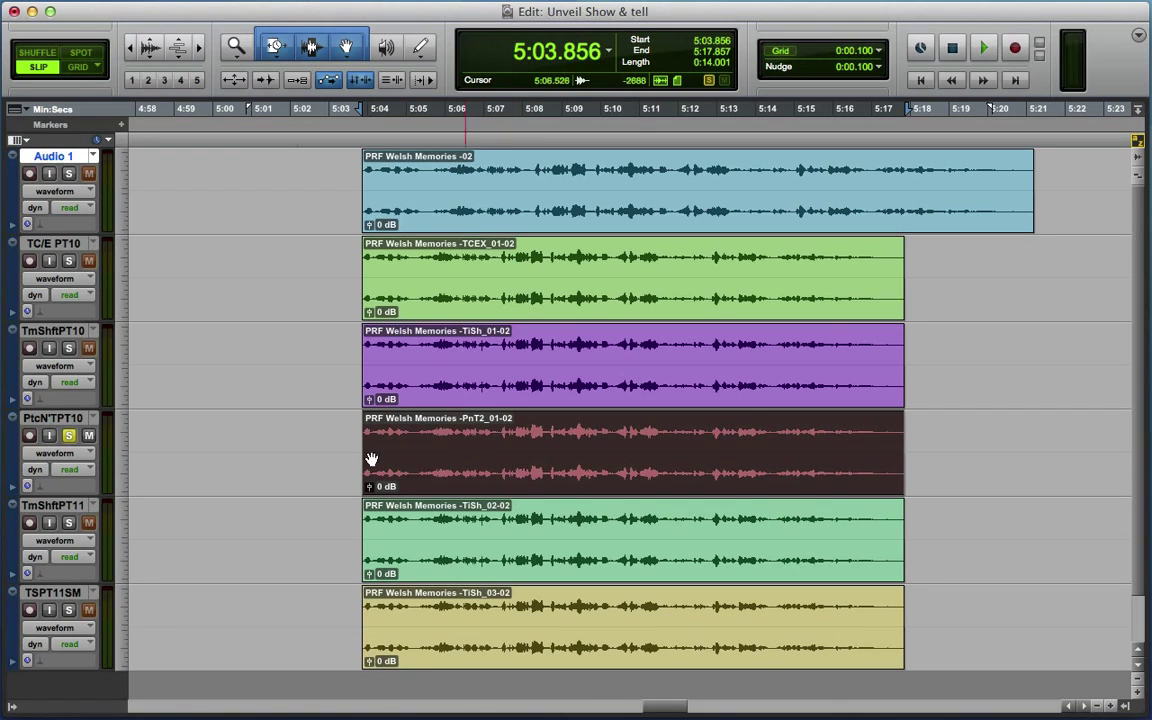
Step: Solo TmShftPT11 and play its TiSh_02-02 clip
left_click(68, 523)
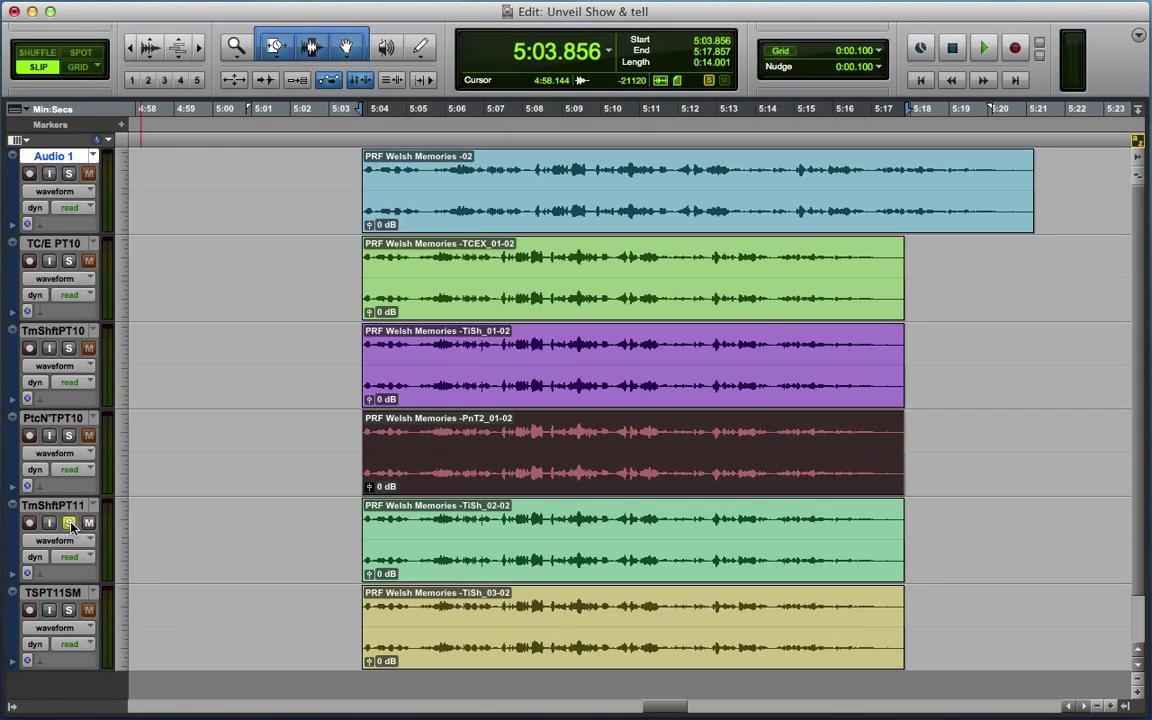
left_click(510, 558)
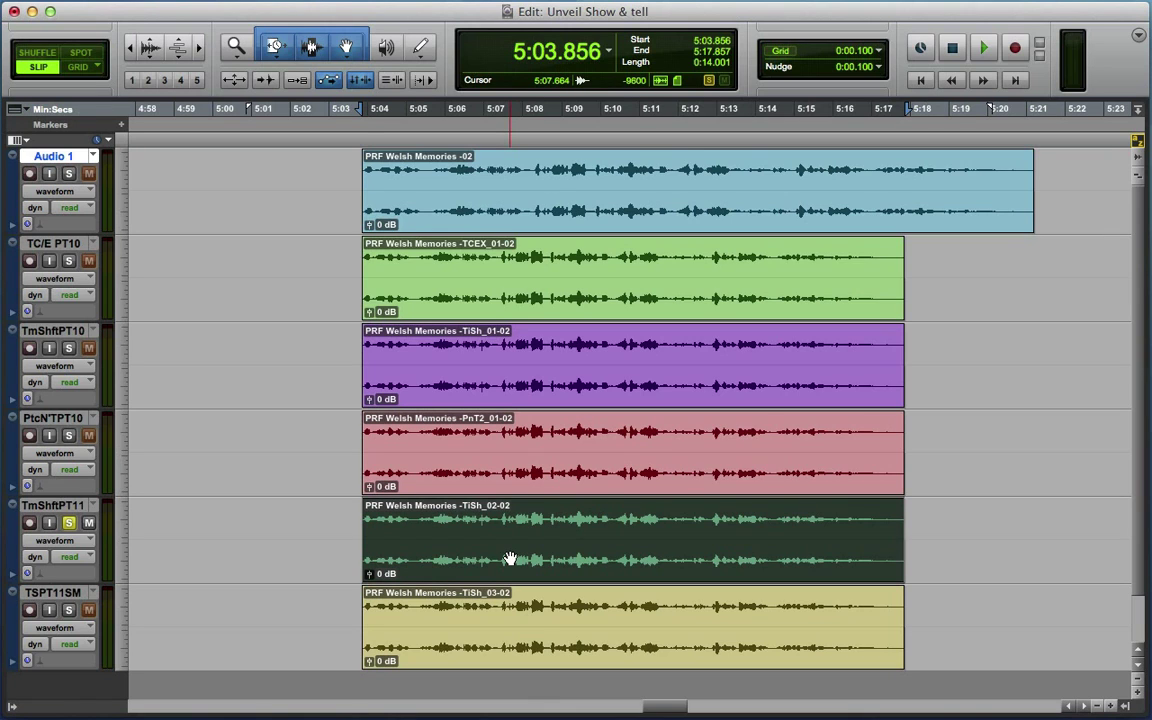
key("space")
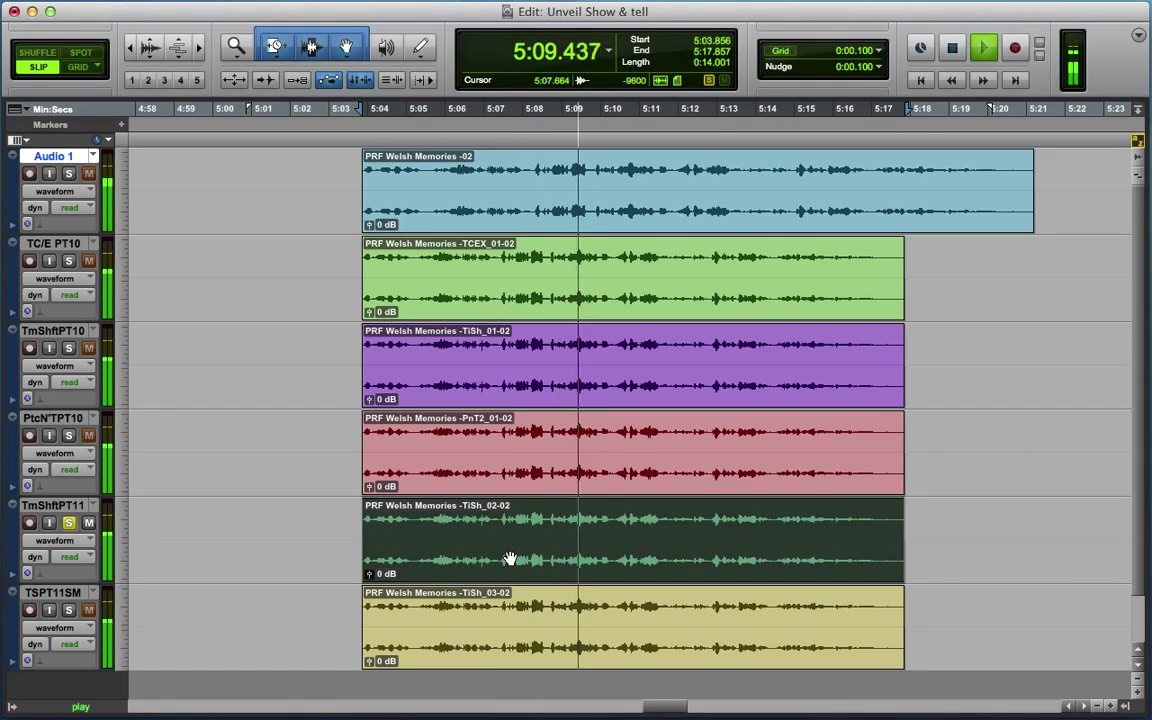
key("space")
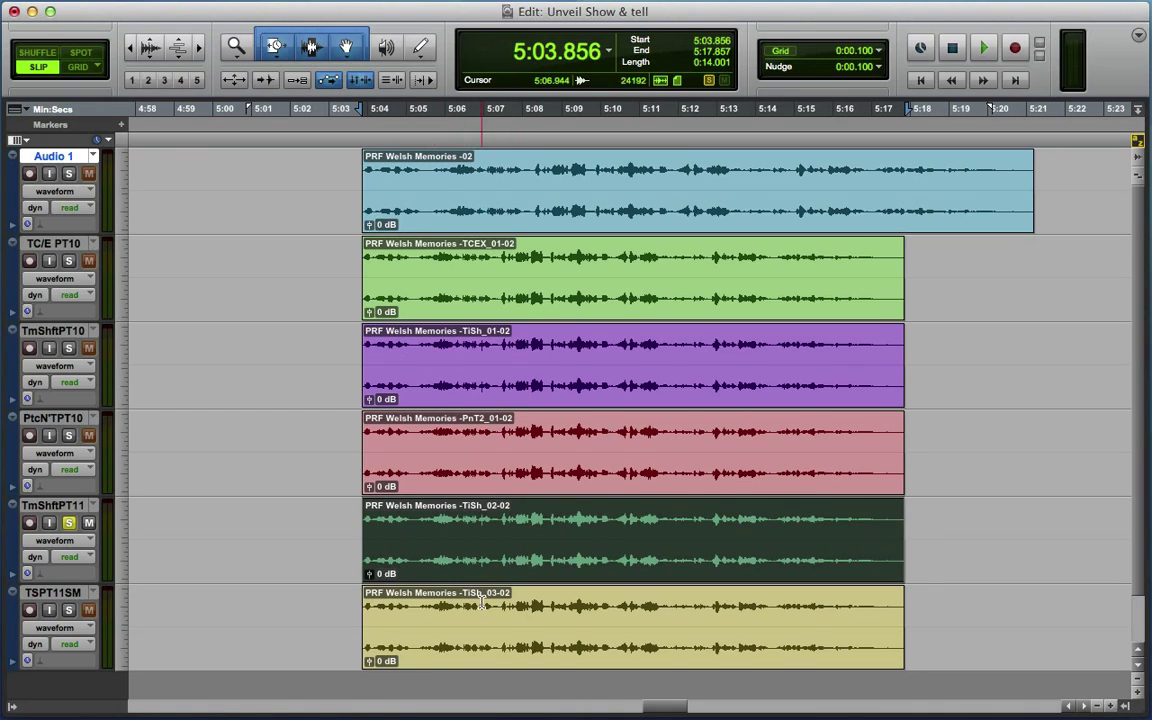
Step: Solo TSPT11SM and play its TiSh_03-02 clip
left_click(68, 611)
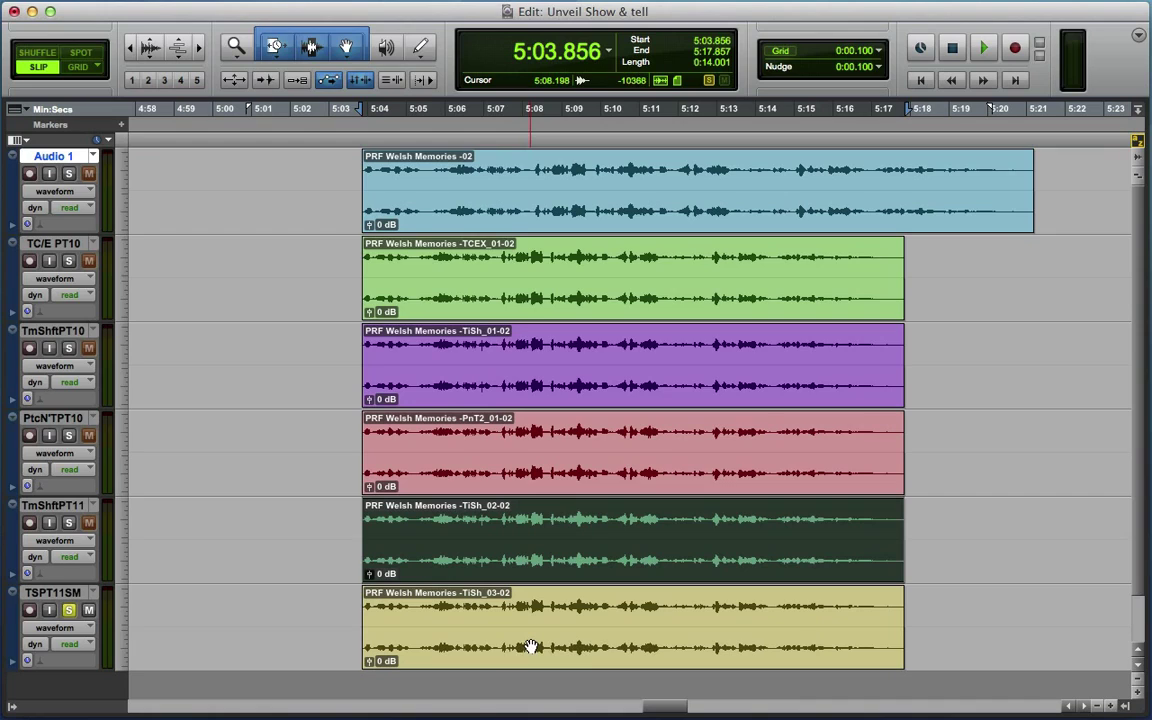
left_click(531, 646)
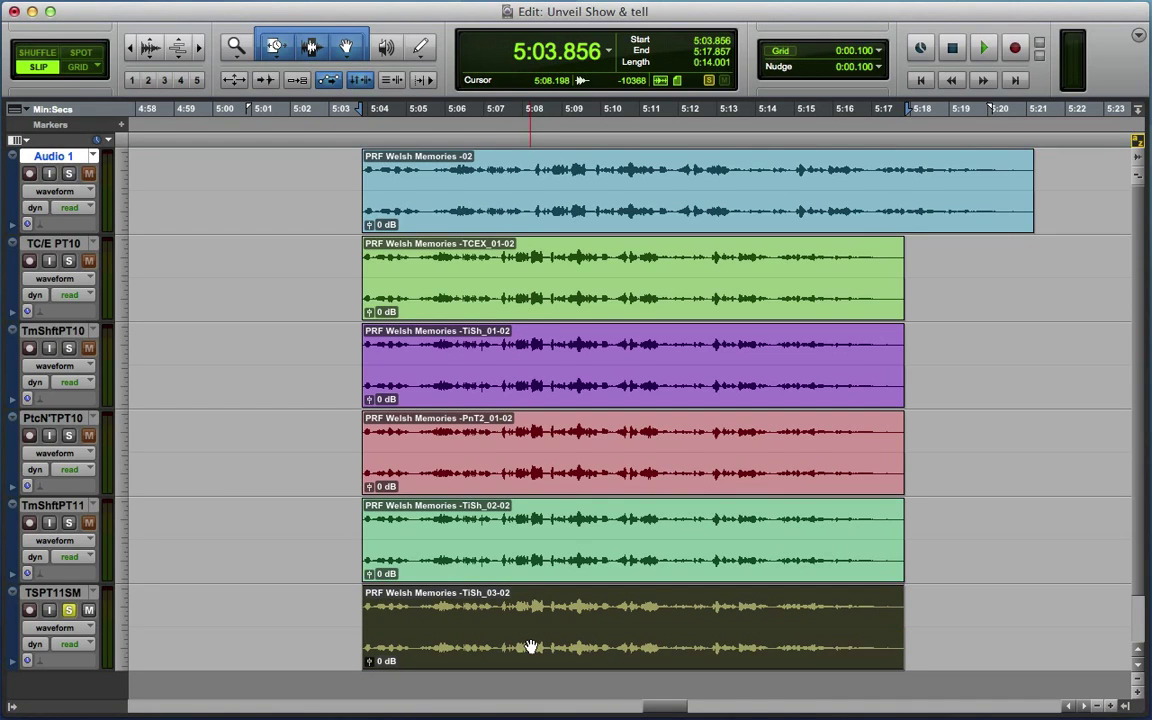
key("space")
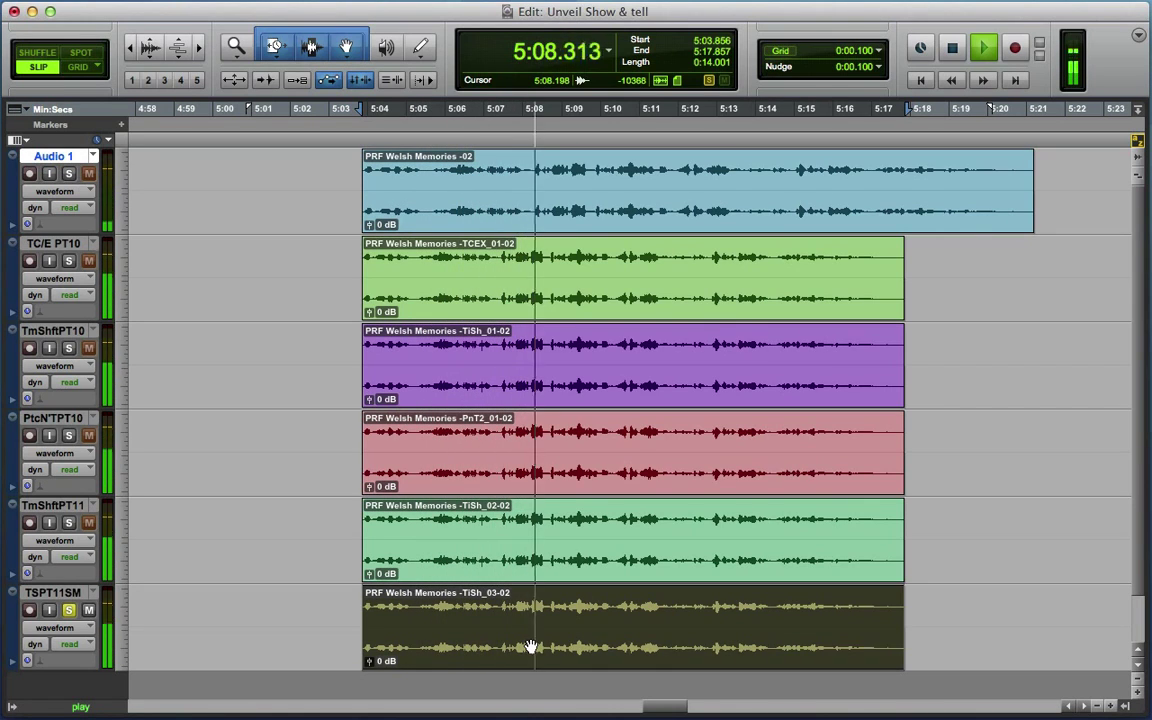
key("space")
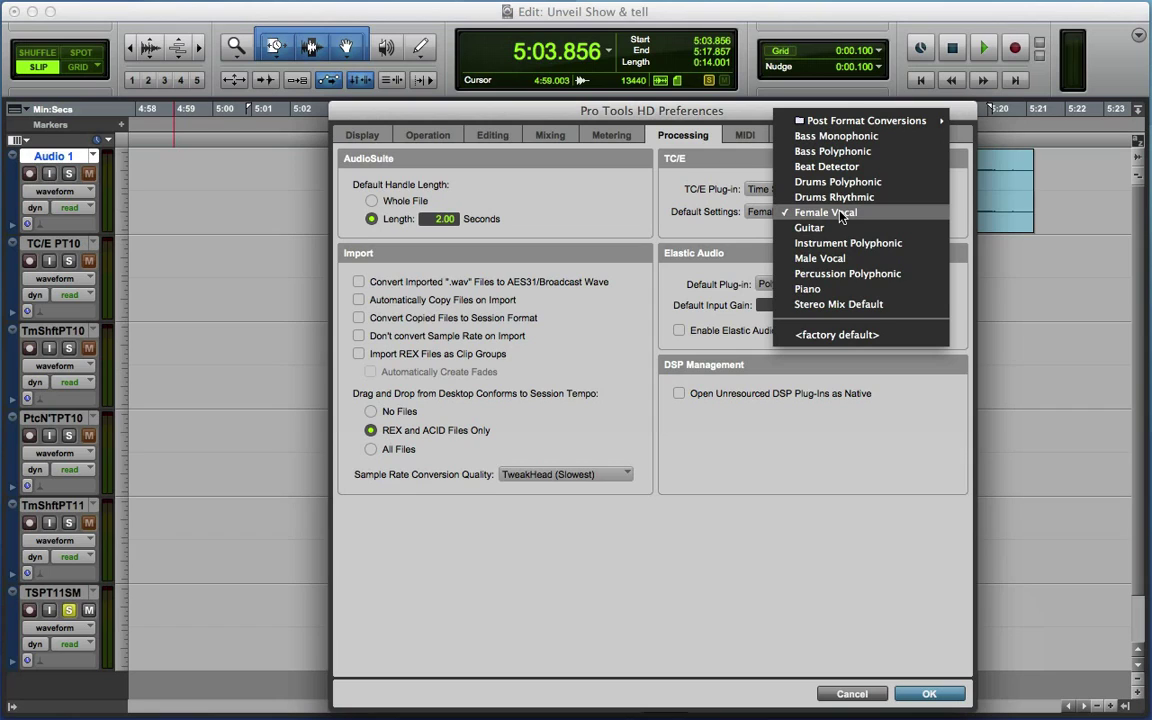
Step: Cancel Preferences unchanged, then solo TC/E PT10 and play its TCEX_01-02 clip
left_click(680, 229)
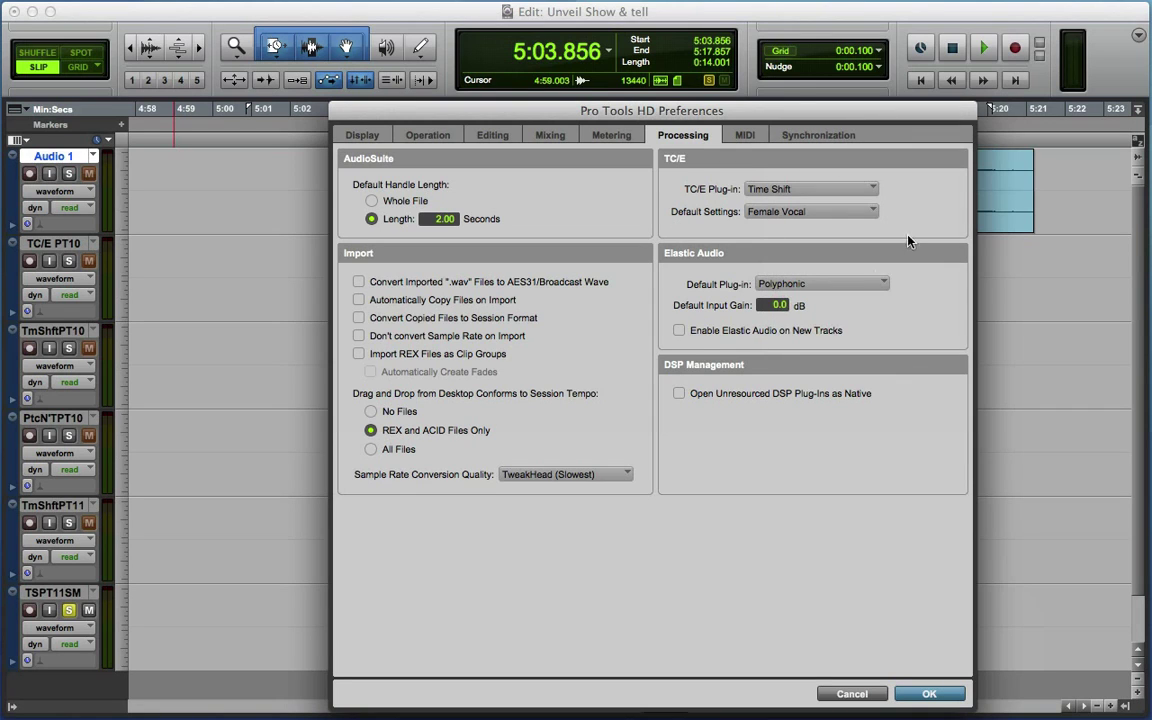
left_click(848, 694)
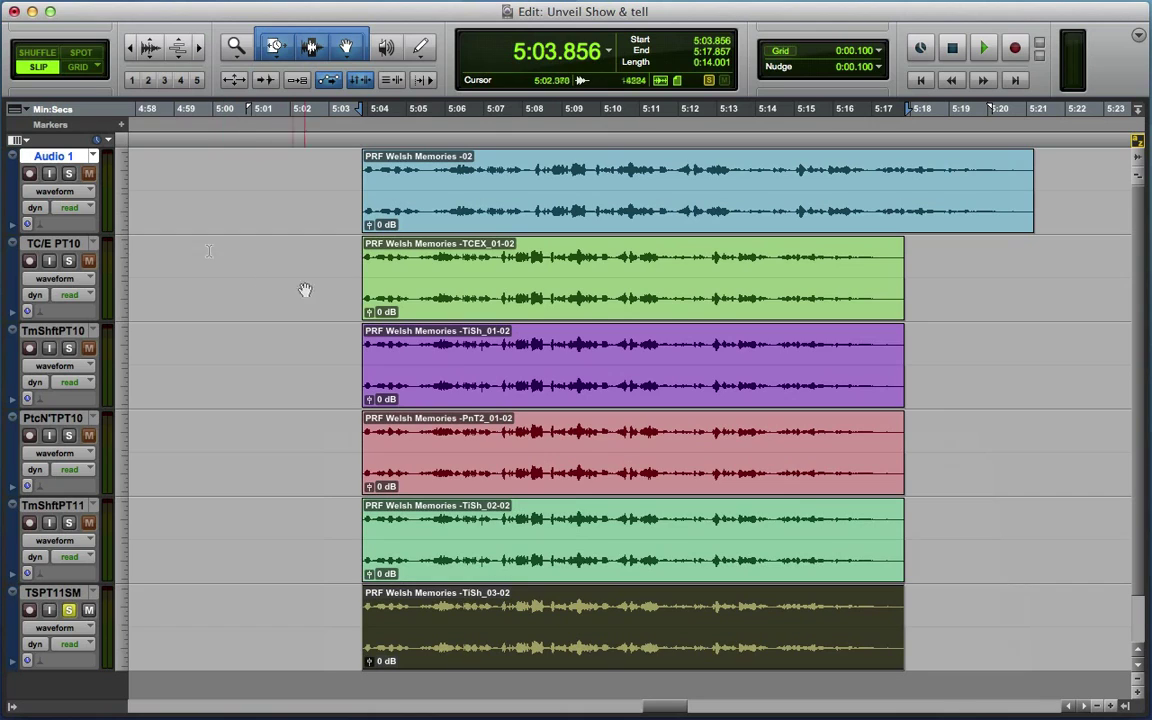
left_click(68, 260)
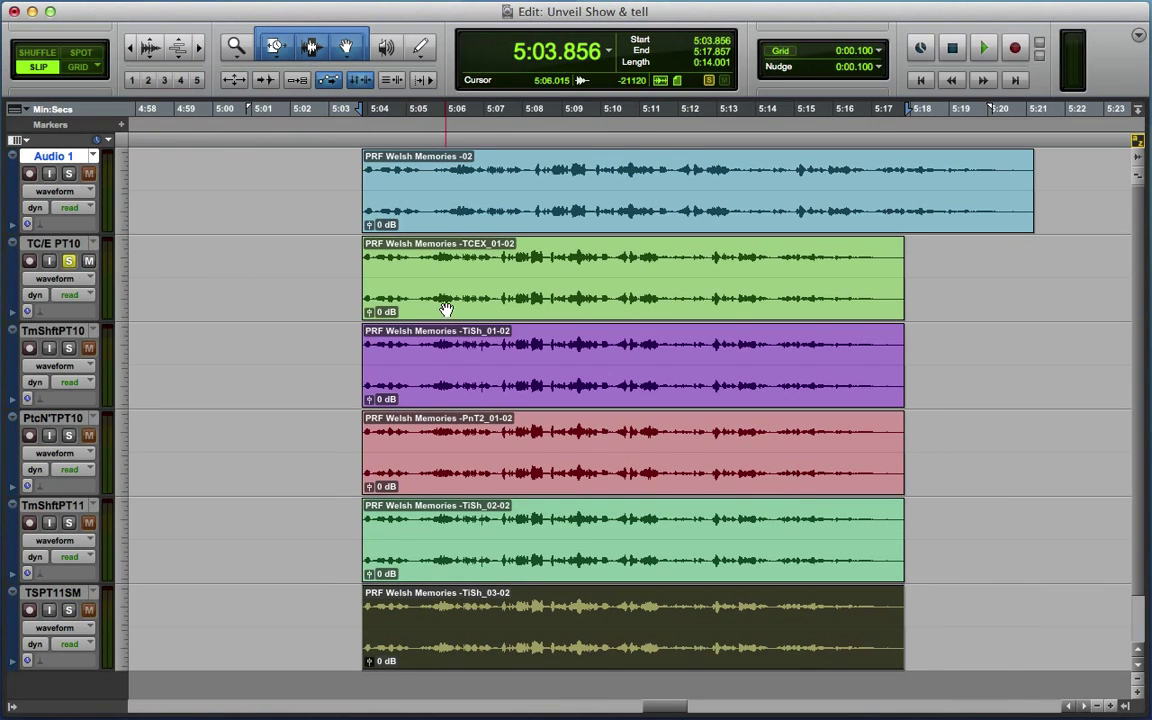
left_click(401, 279)
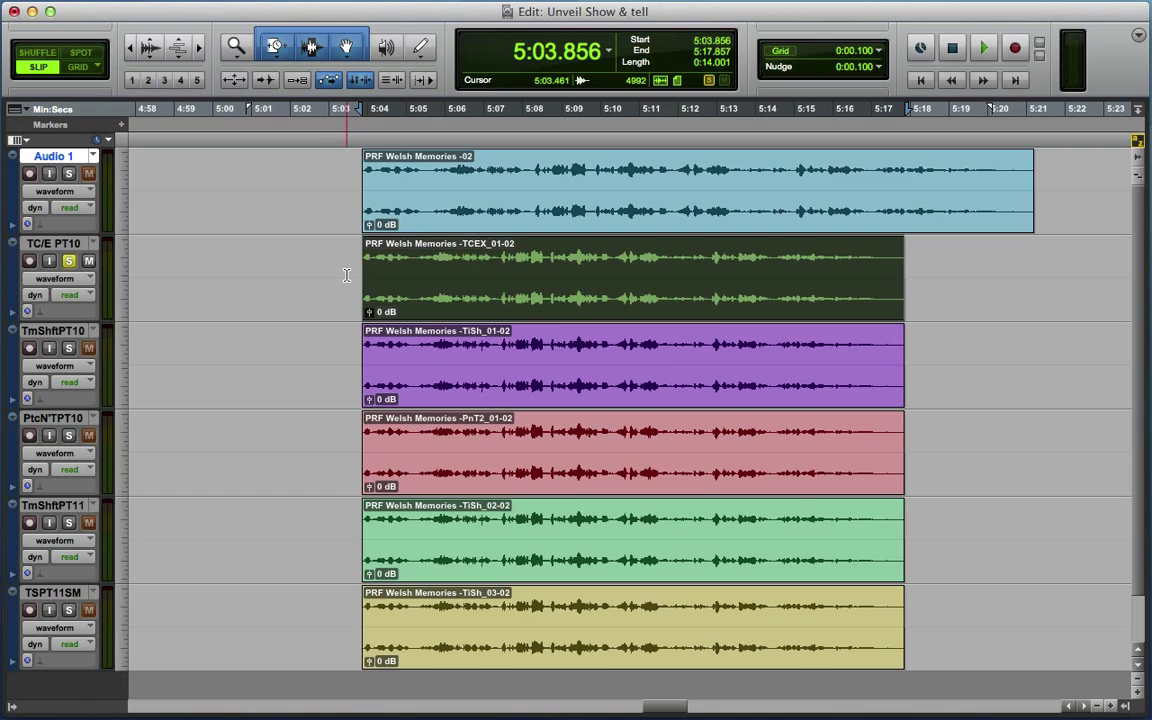
key("space")
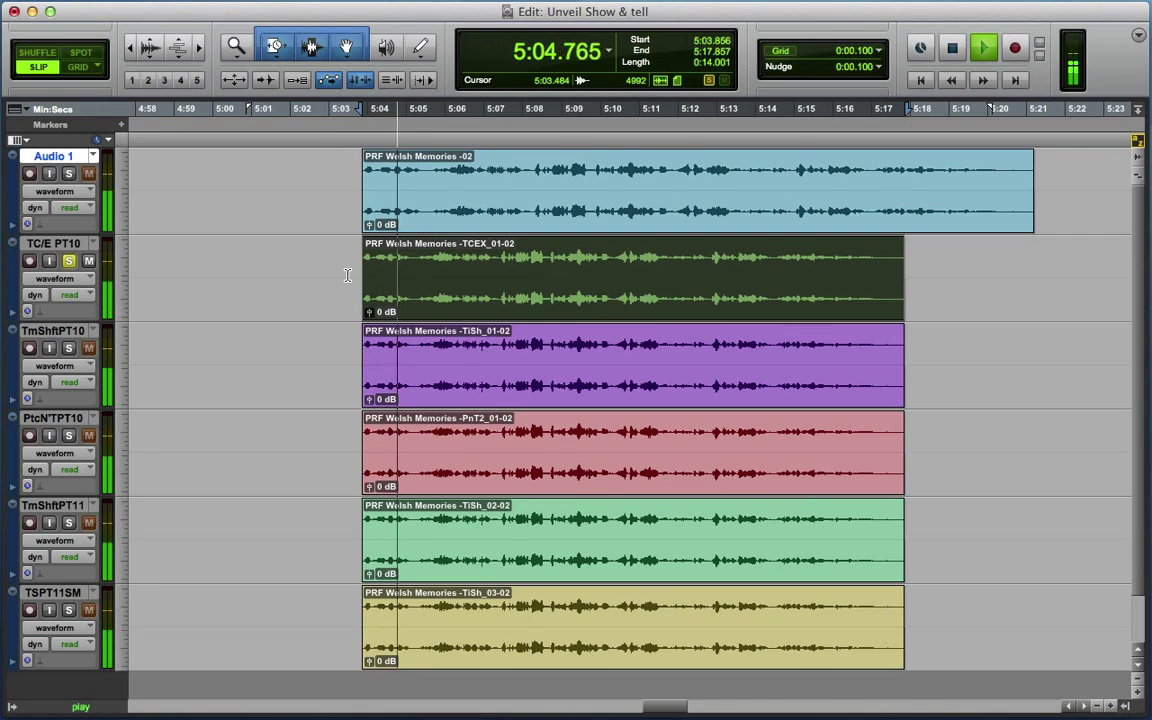